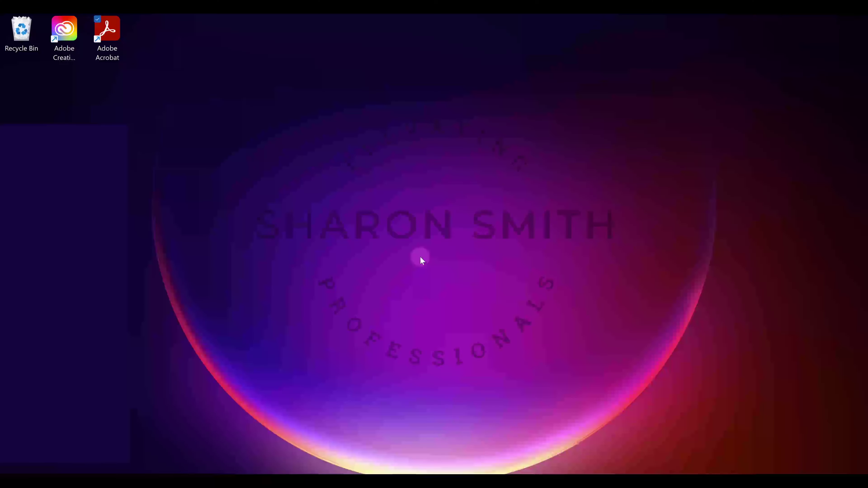
Launch Acrobat and create a blank new form with Prepare Form's Create New option
click(114, 34)
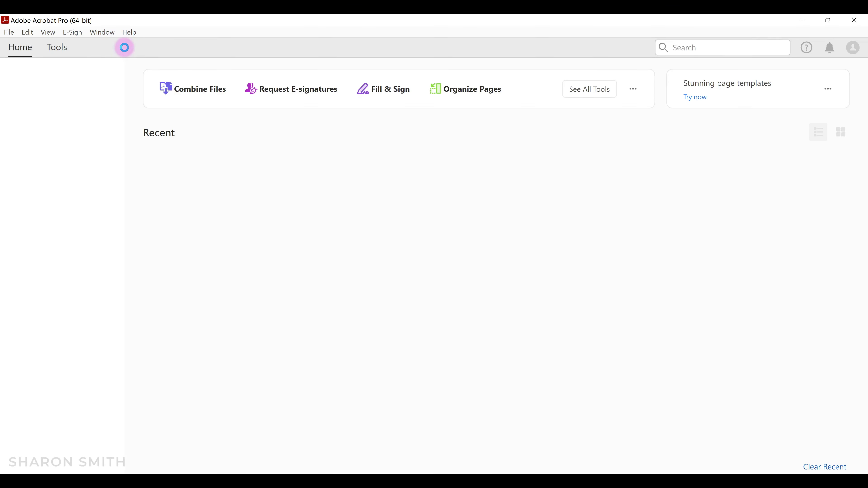
click(58, 49)
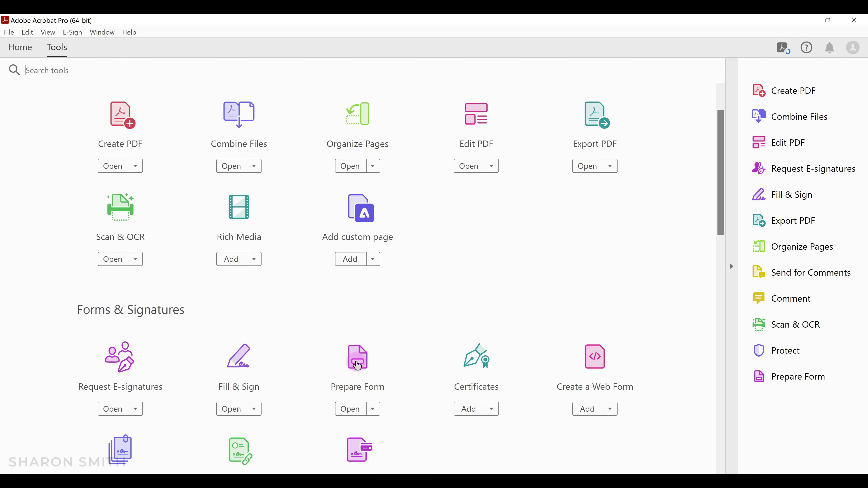
click(357, 365)
click(300, 227)
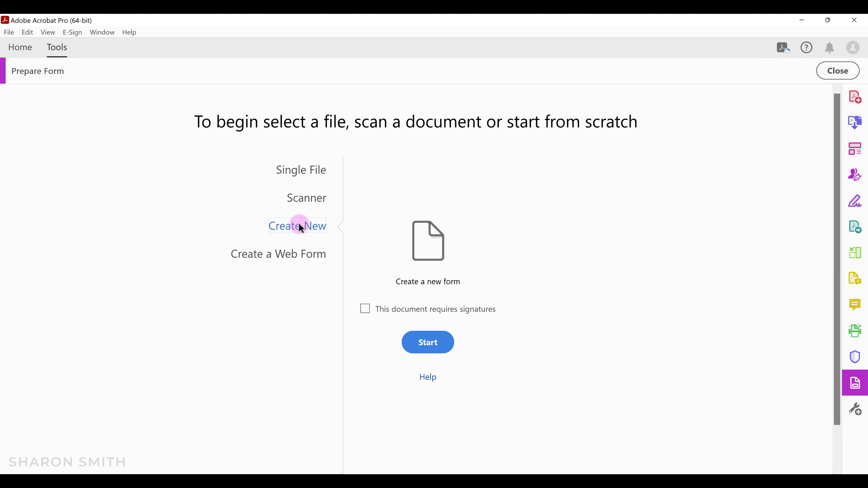
click(426, 345)
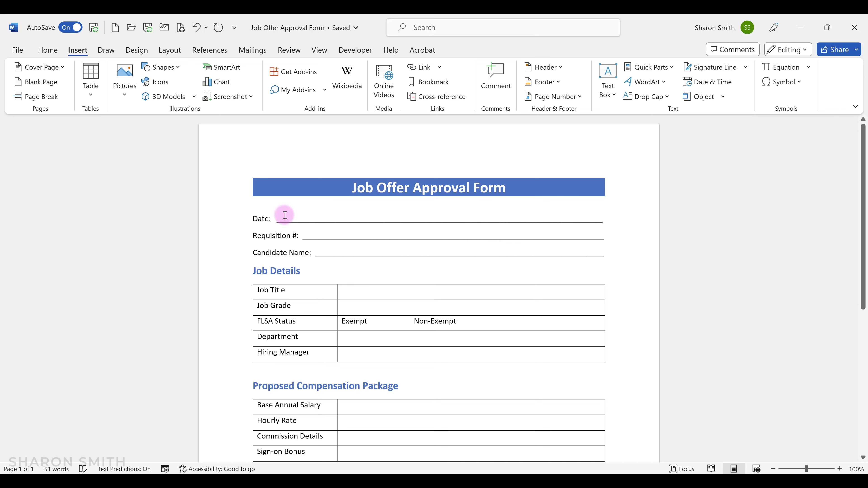
Export the Word document as the Adobe PDF 'Job Offer Approval Form3.pdf'
click(19, 51)
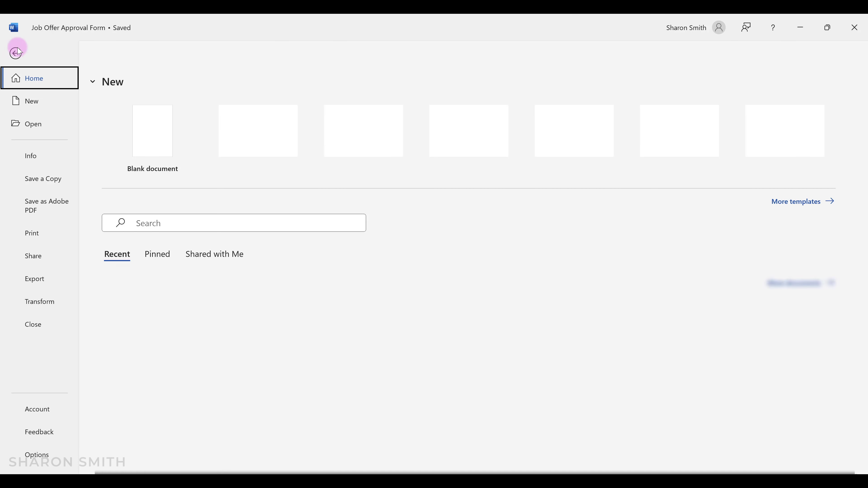
click(47, 209)
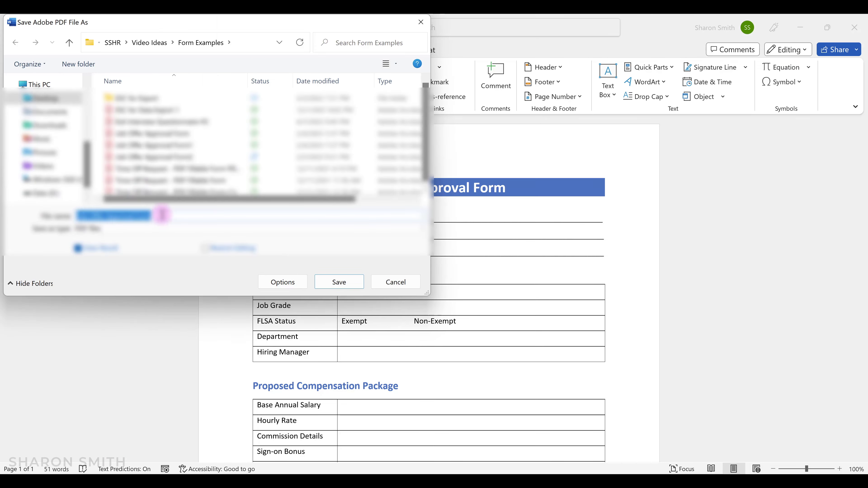
click(162, 215)
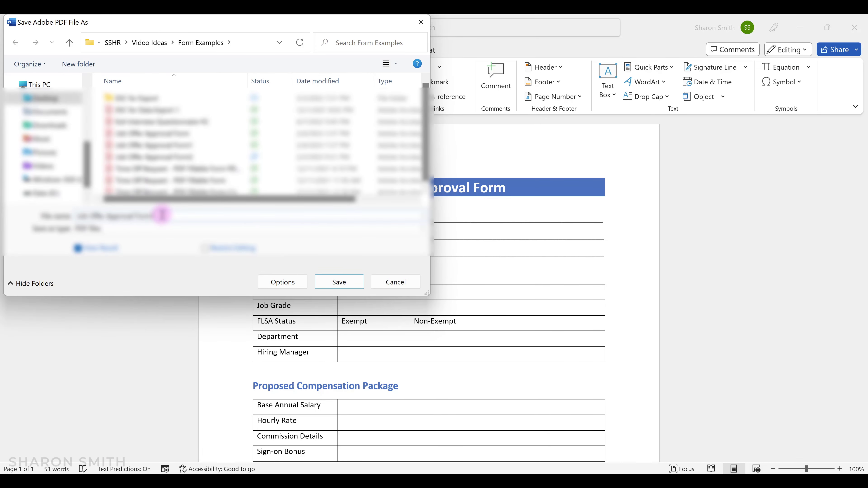
click(347, 284)
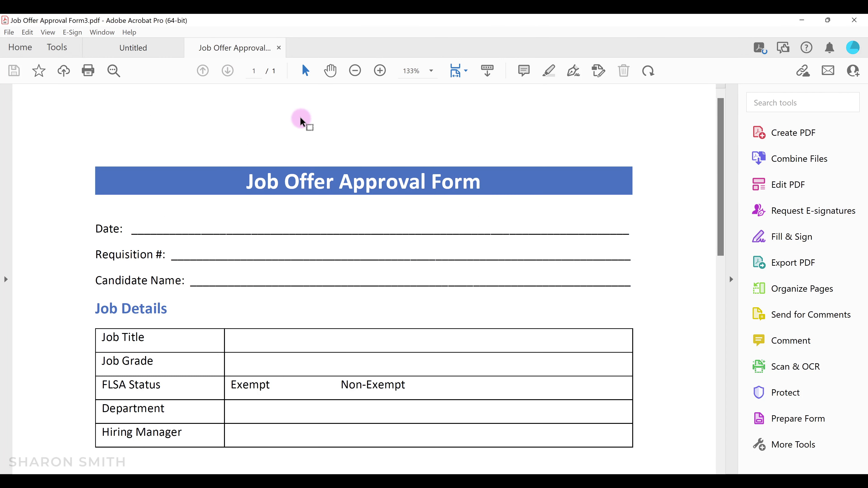
Close the Job Offer Approval PDF and discard the blank Untitled form without saving
click(281, 48)
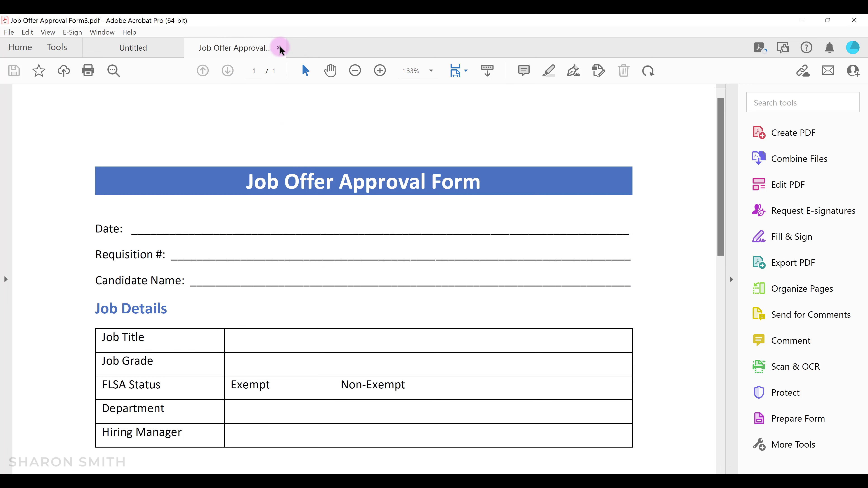
click(177, 49)
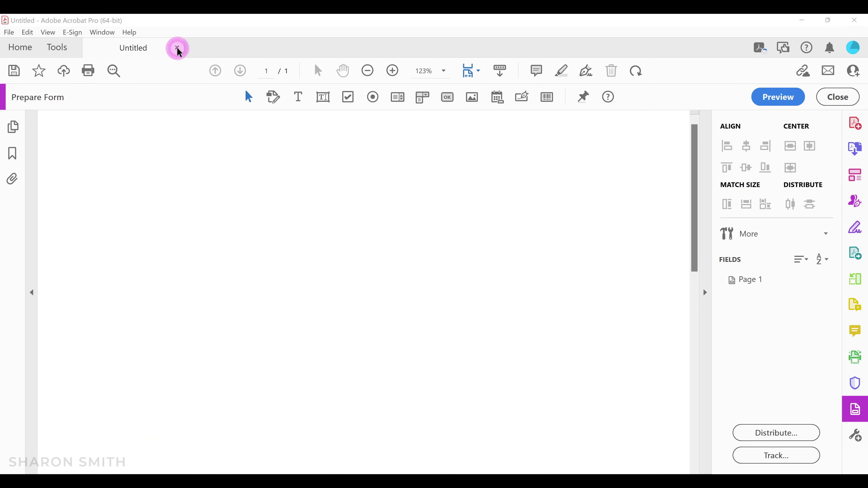
click(497, 271)
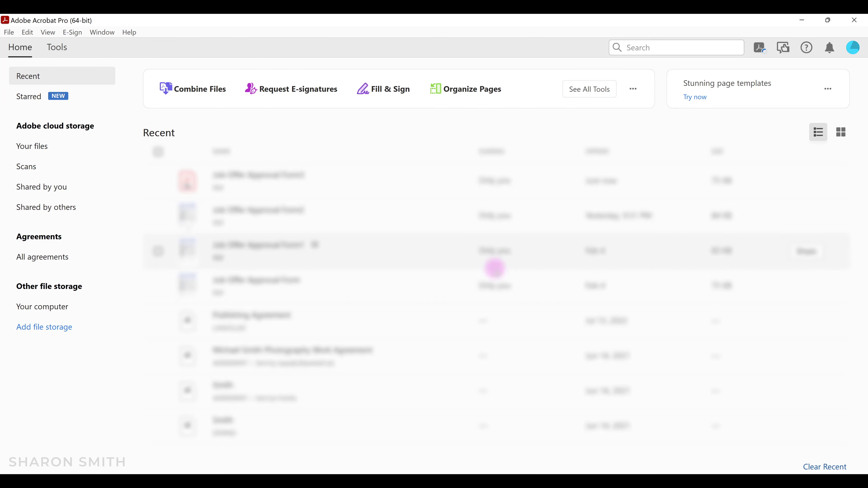
Load Job Offer Approval Form3.pdf into Prepare Form and start preparing it
click(62, 48)
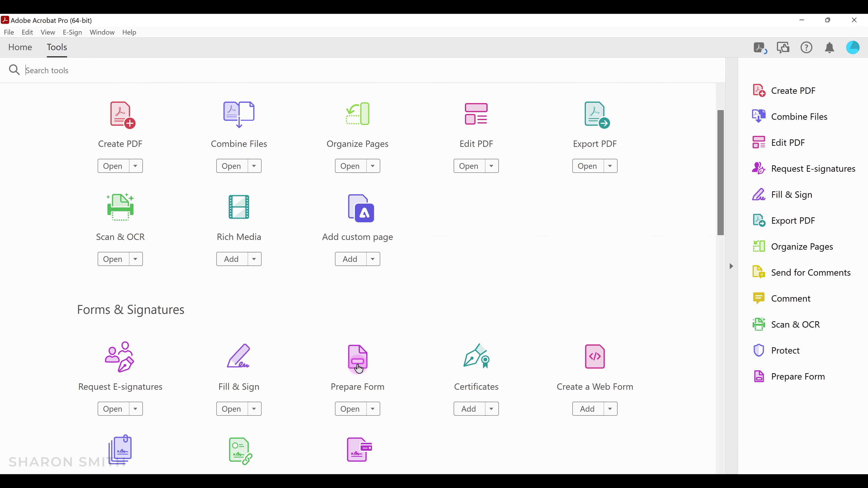
click(358, 370)
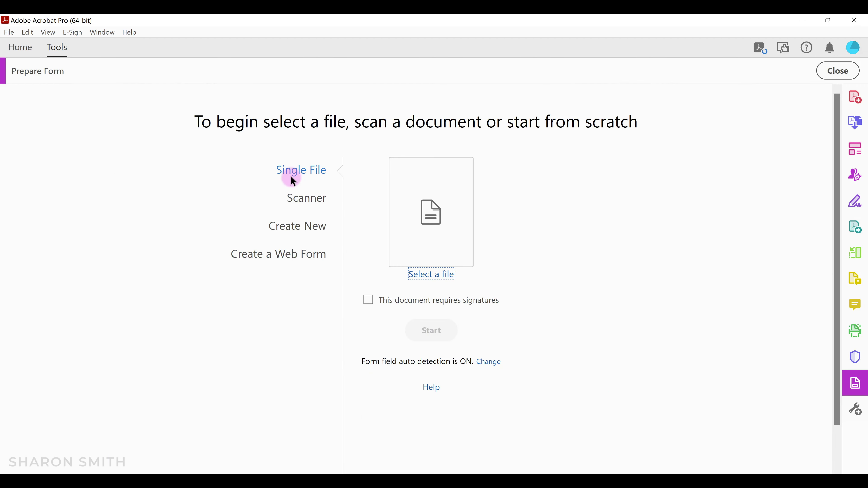
click(415, 267)
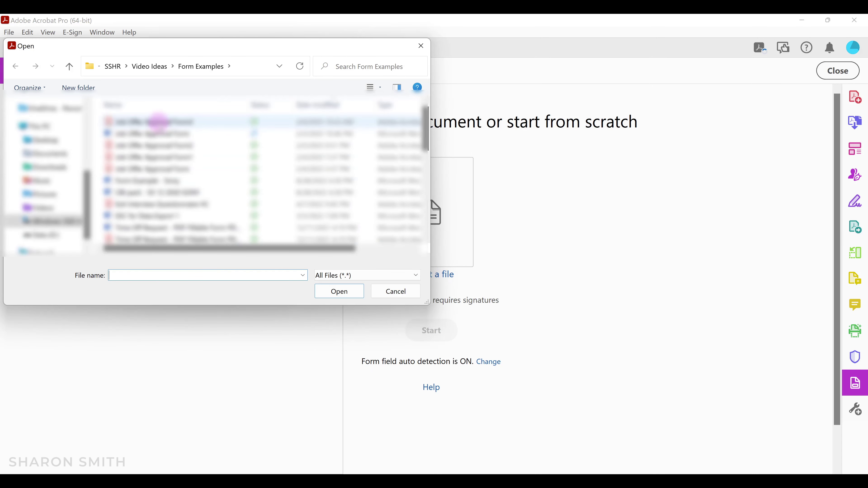
click(161, 123)
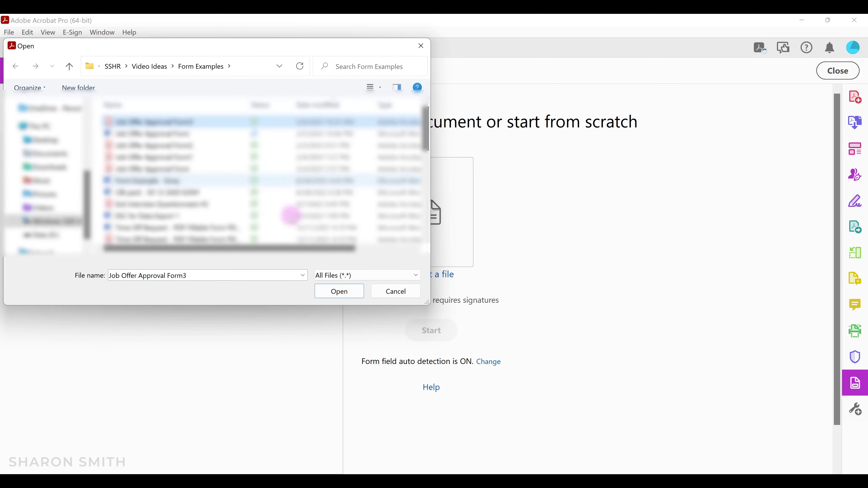
click(341, 293)
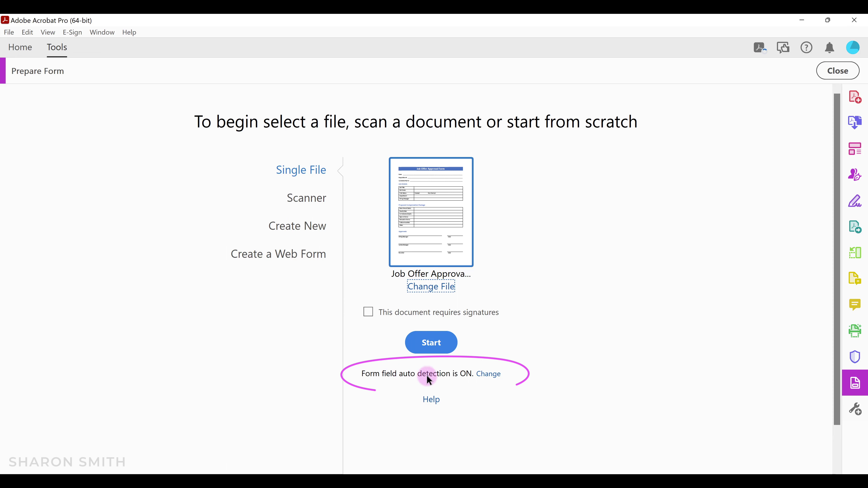
click(440, 343)
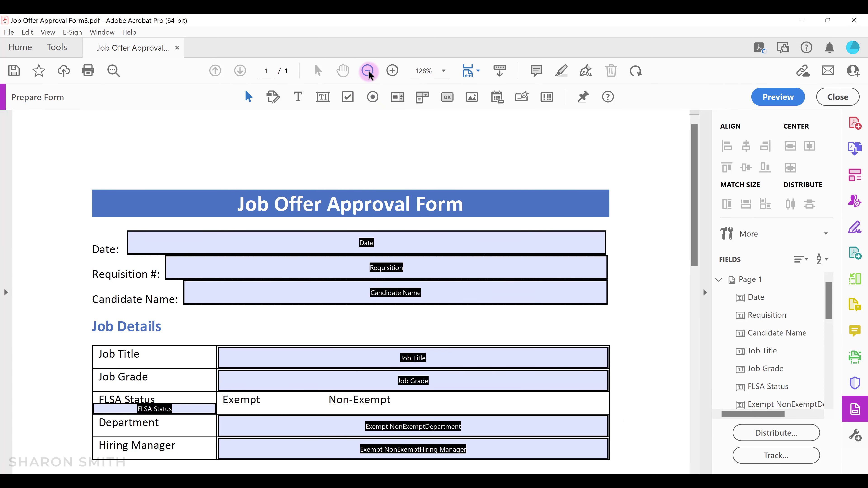
Zoom to 100% and inspect the auto-detected Requisition and Job Grade fields
click(368, 71)
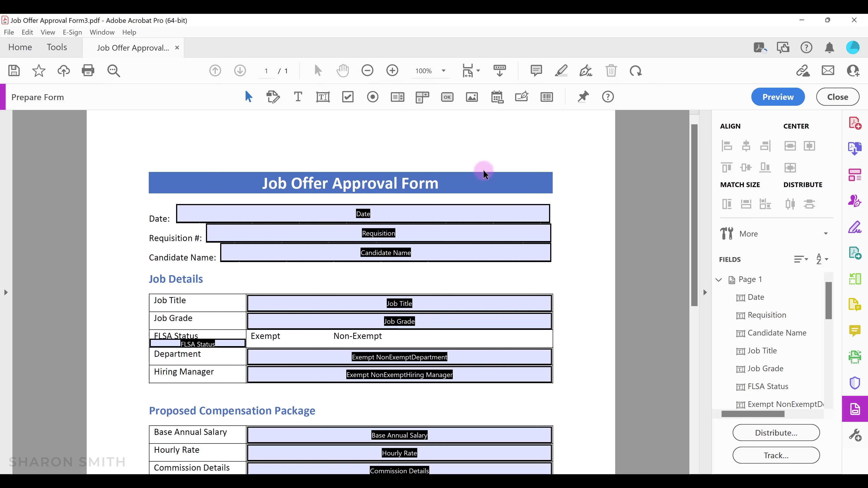
click(464, 236)
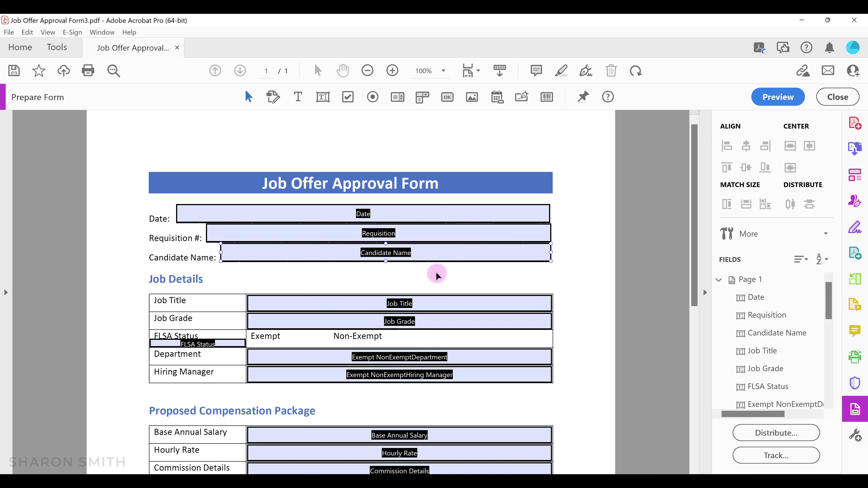
click(432, 325)
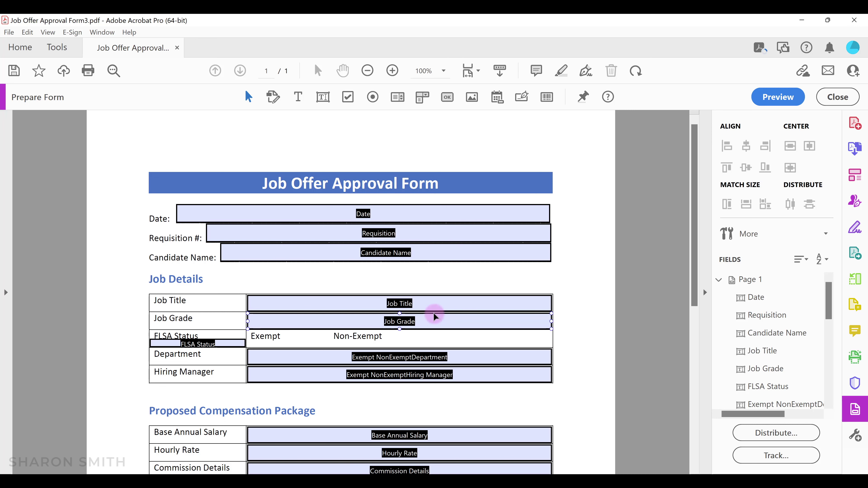
click(297, 340)
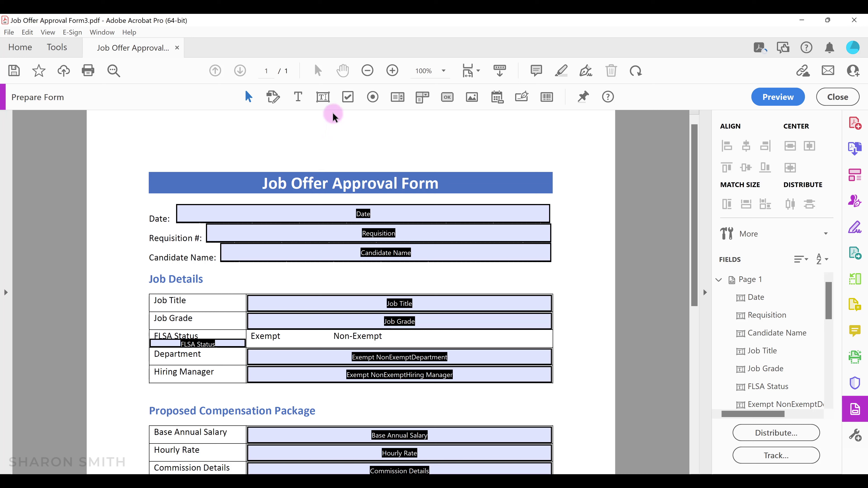
click(349, 97)
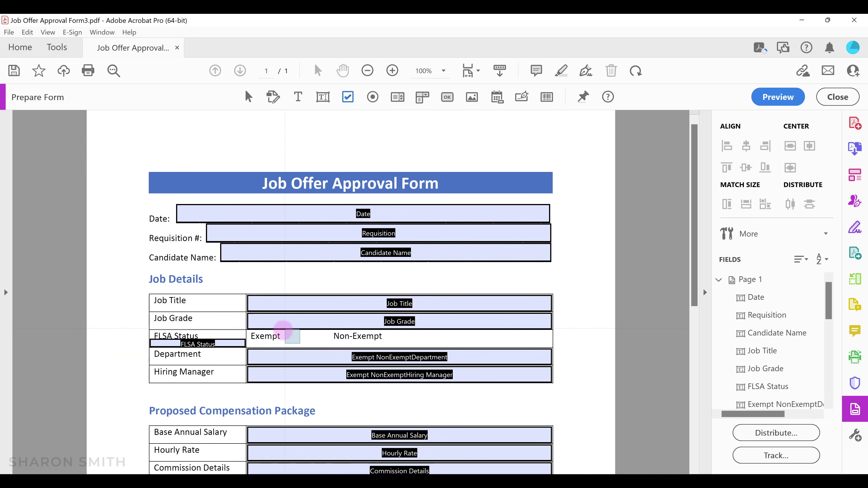
Place an 'ExemptCheck' check box beside Exempt and review its General and Appearance properties
click(285, 331)
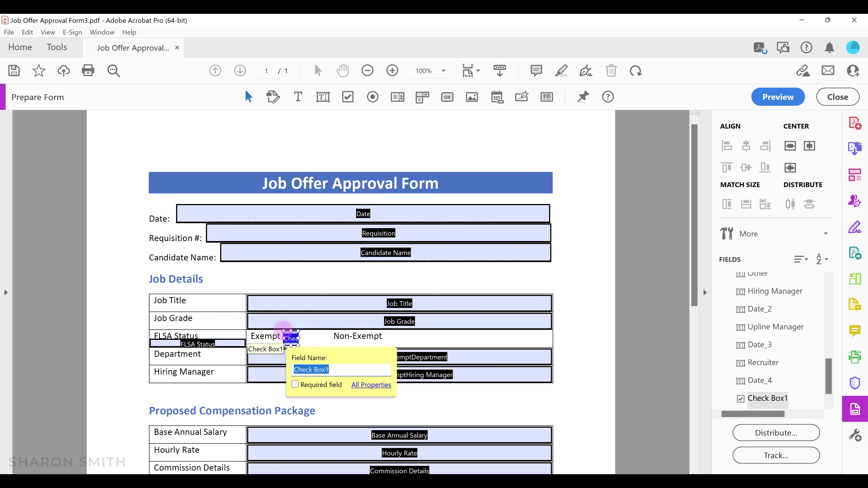
text(ExemptCheck)
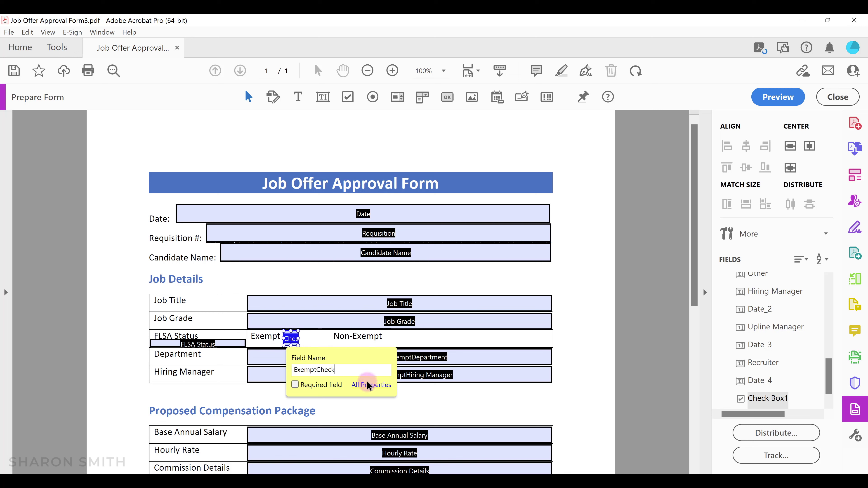
click(368, 389)
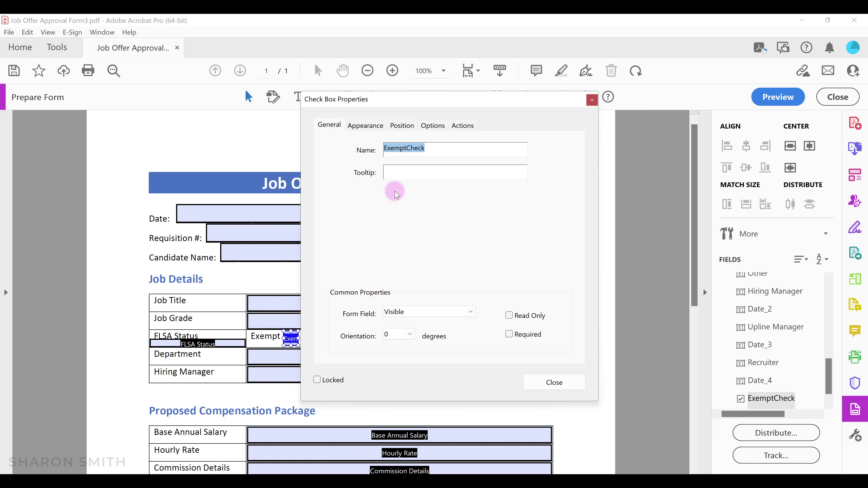
click(396, 170)
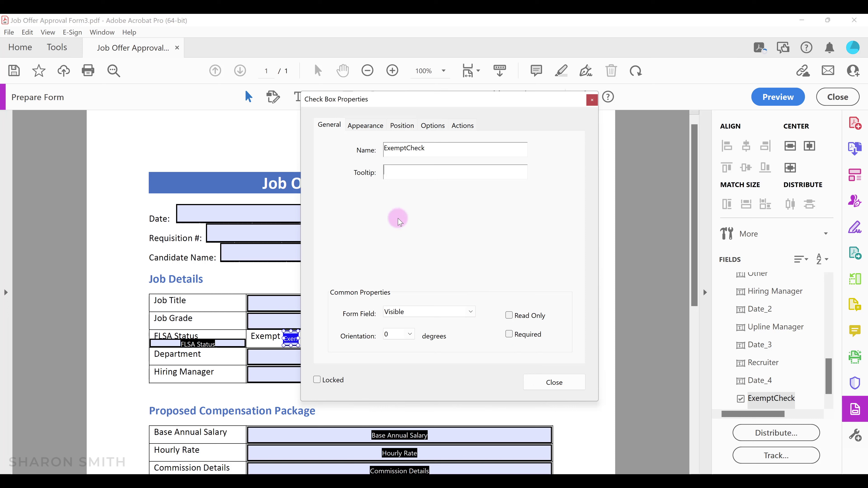
click(365, 127)
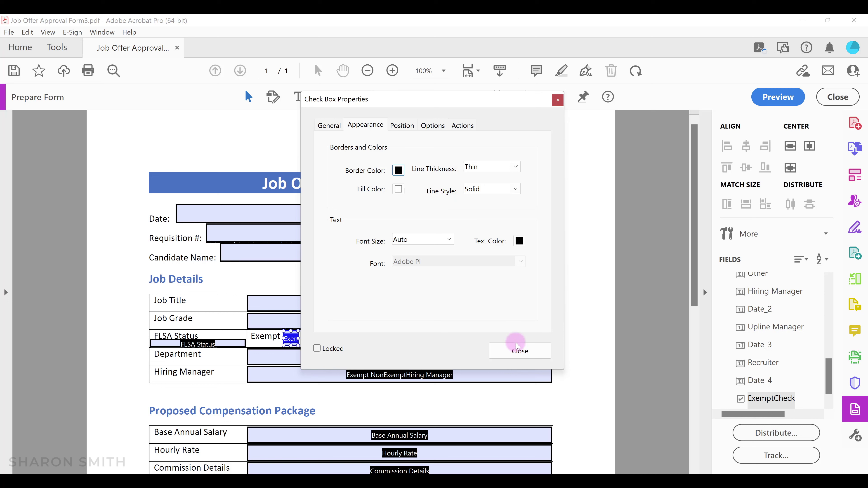
click(519, 352)
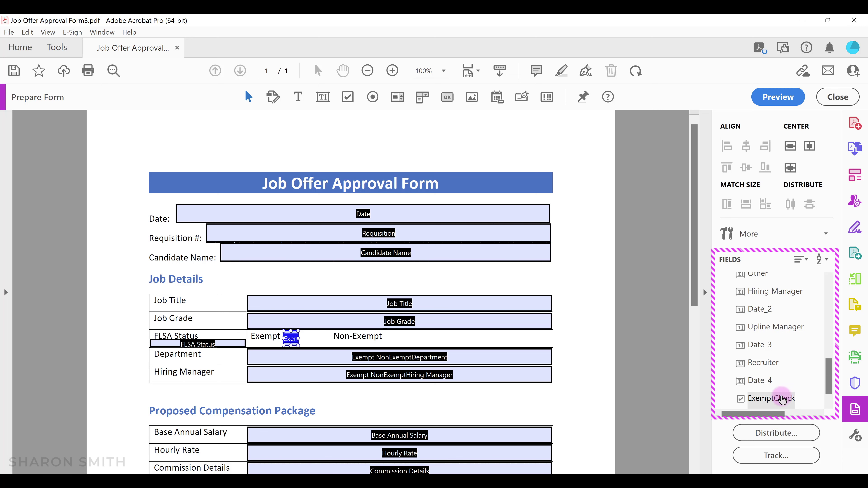
Drag ExemptCheck up the fields list so it sits just below Job Grade
drag(774, 403, 766, 307)
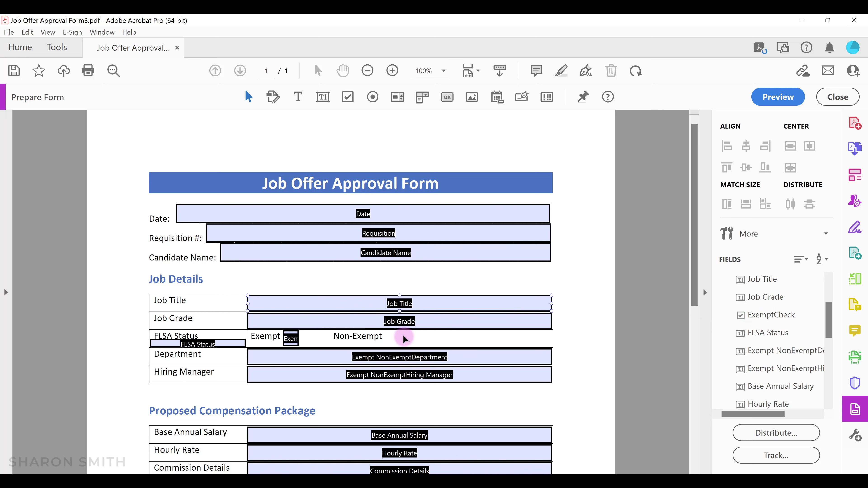
click(349, 98)
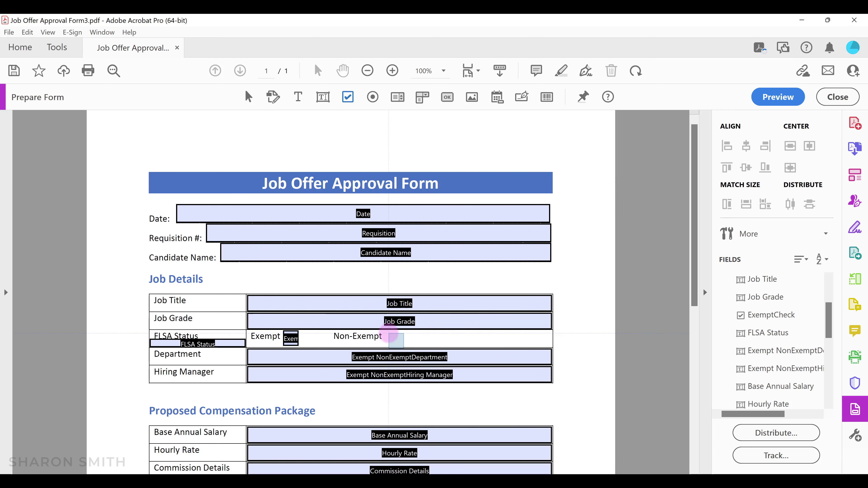
Add a 'NonexemptCheck' check box beside Non-Exempt and nudge the Exempt box slightly lower
click(389, 333)
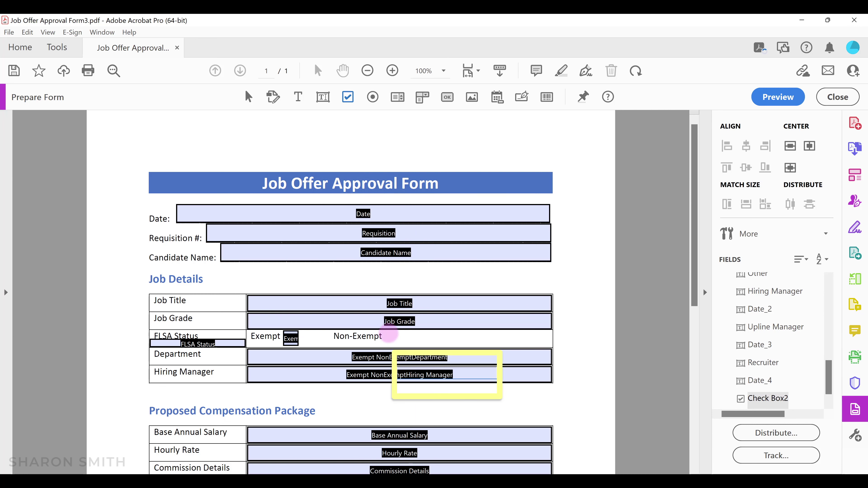
double_click(440, 377)
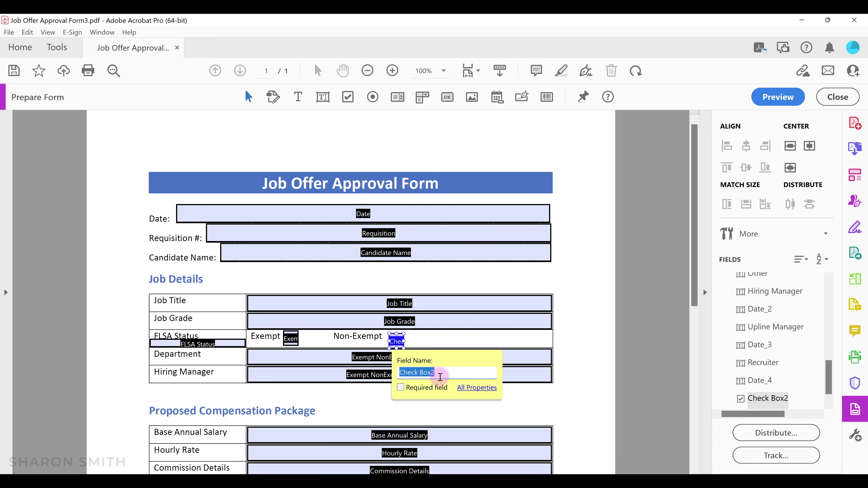
text(Nonex)
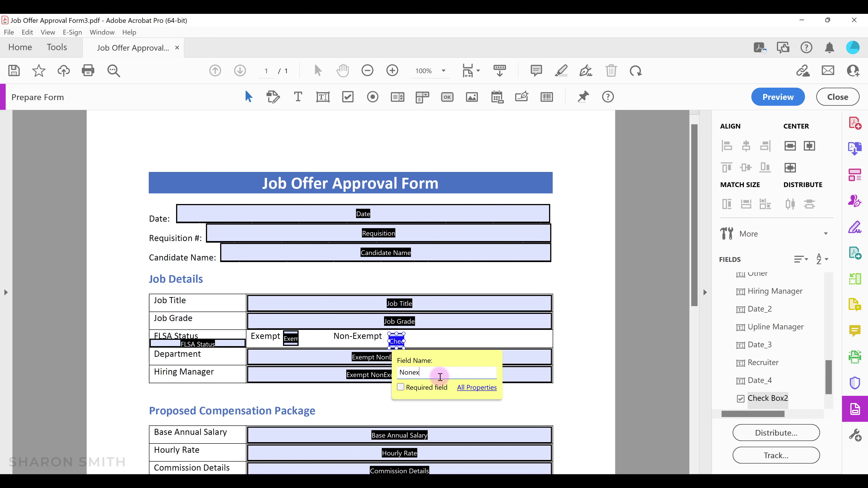
text(emptCheck)
click(480, 389)
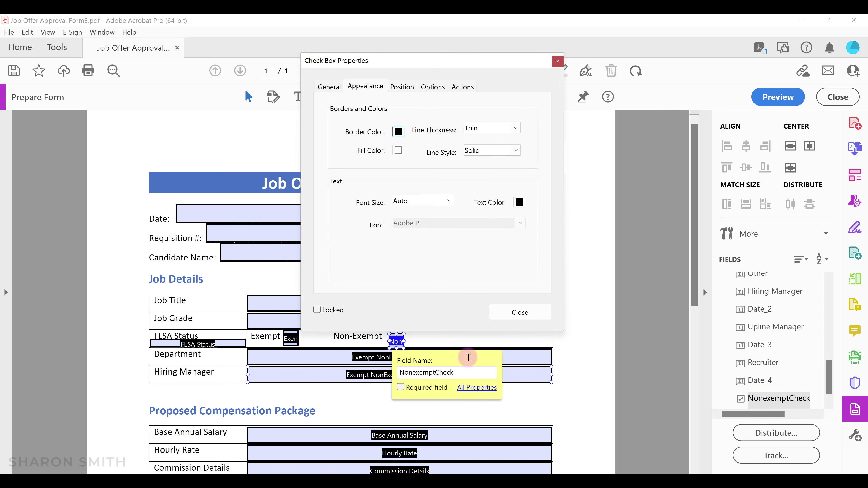
click(330, 87)
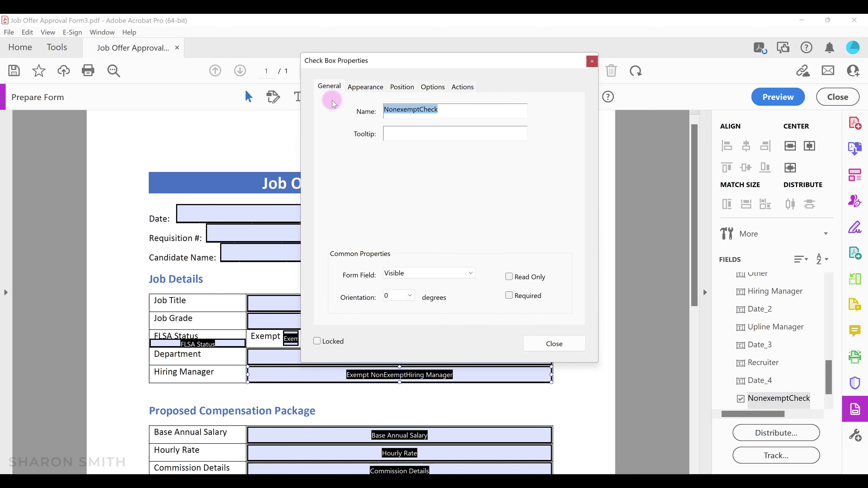
click(554, 344)
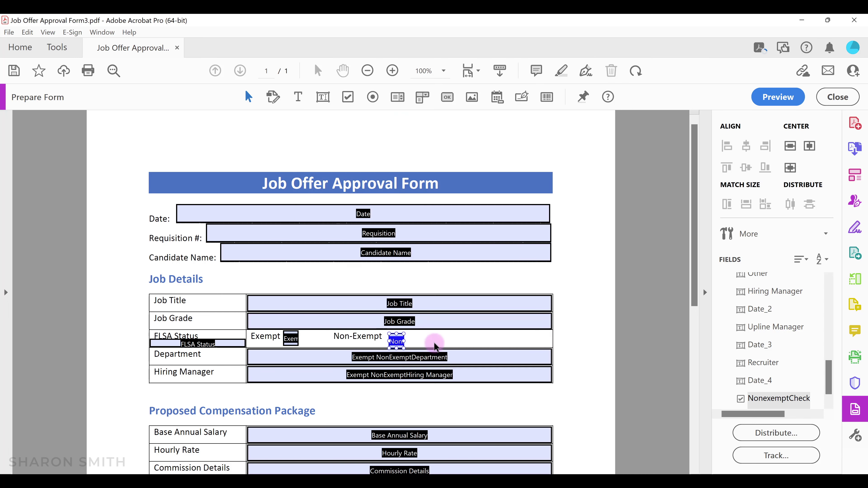
shift+click(291, 338)
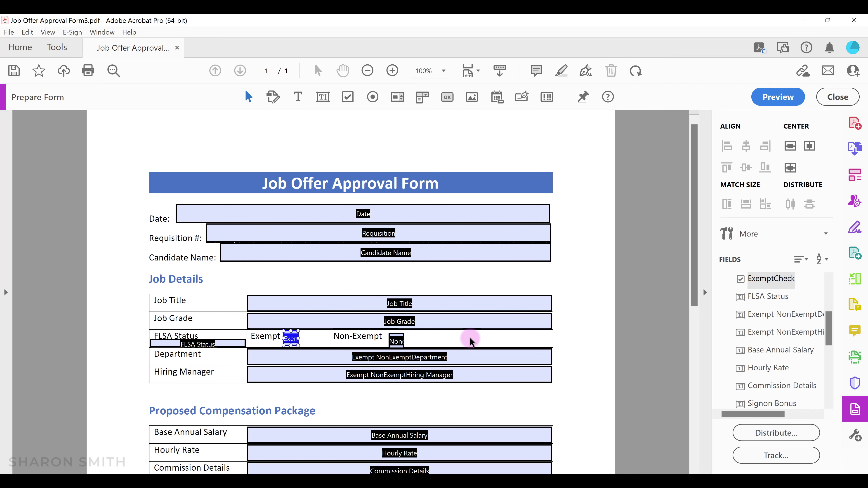
key(Down)
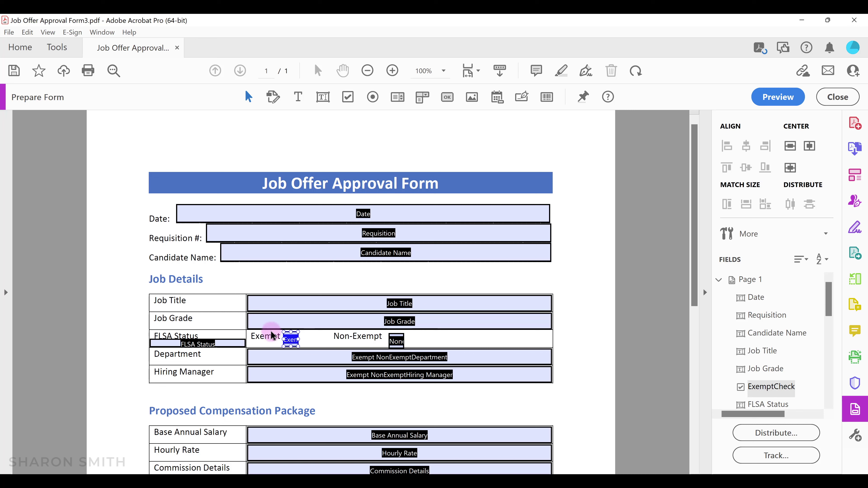
Select the Exempt and Non-Exempt check boxes and align them horizontally
click(290, 341)
drag(344, 343, 410, 342)
click(626, 287)
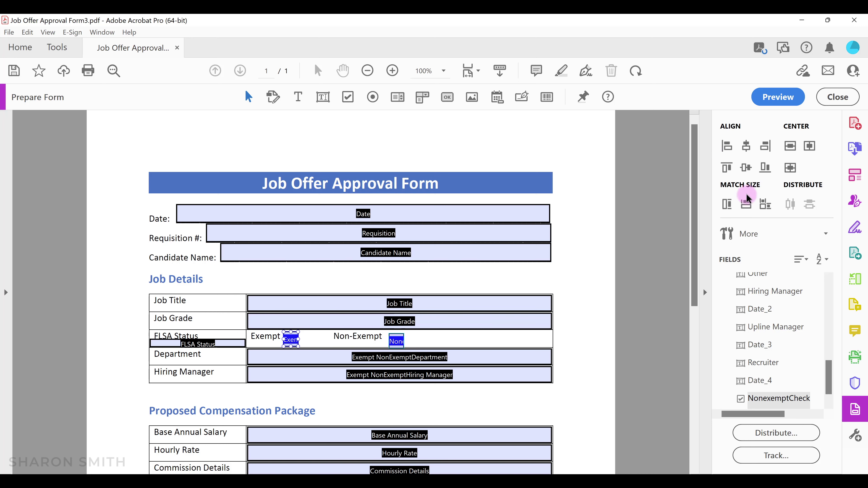
click(746, 168)
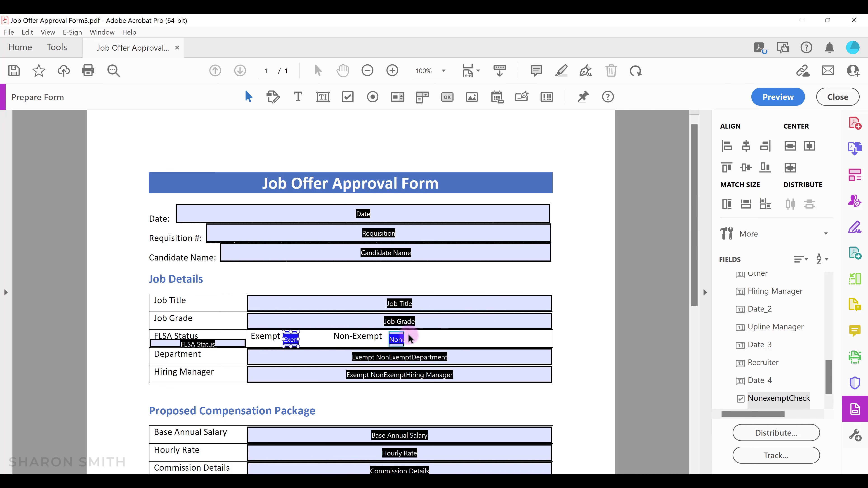
click(478, 338)
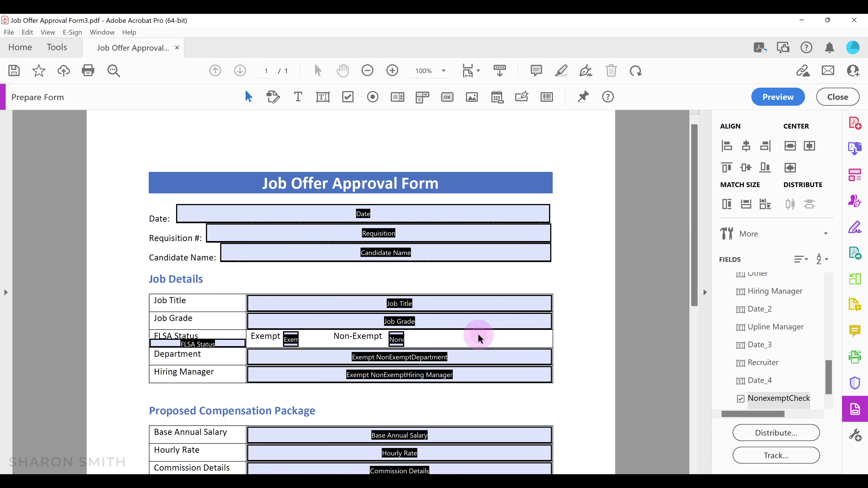
Delete the stray FLSA Status text field and the Department text field
click(219, 344)
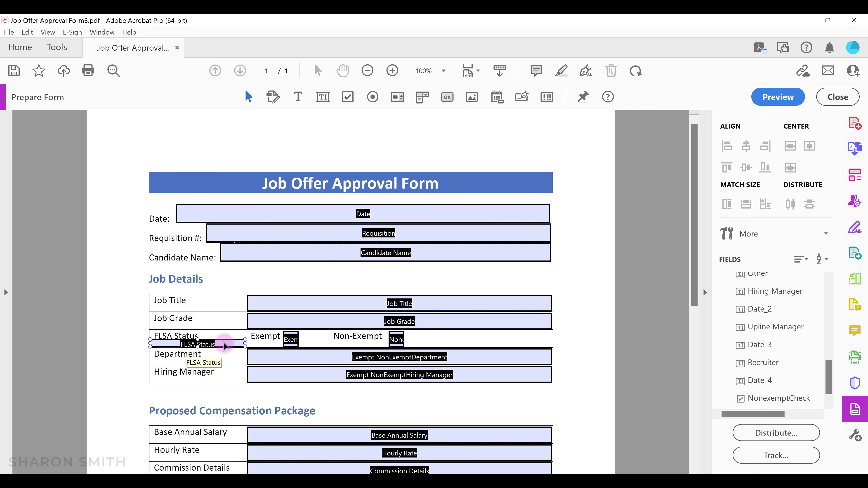
click(224, 345)
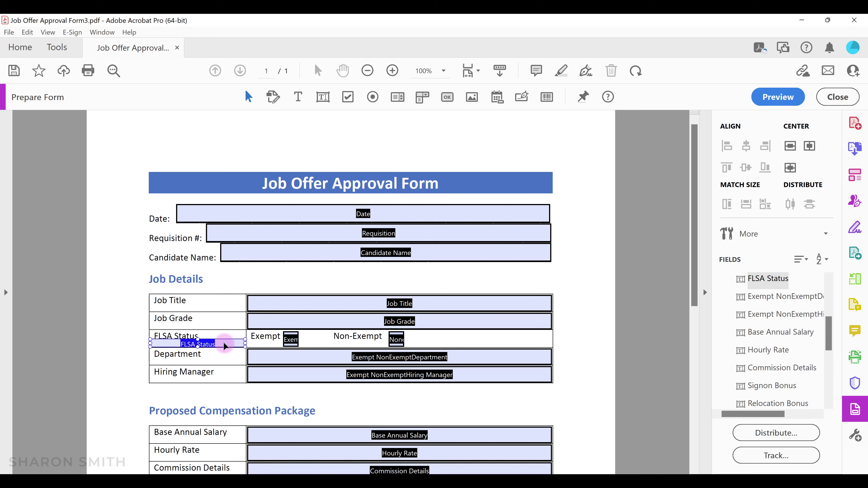
key(Delete)
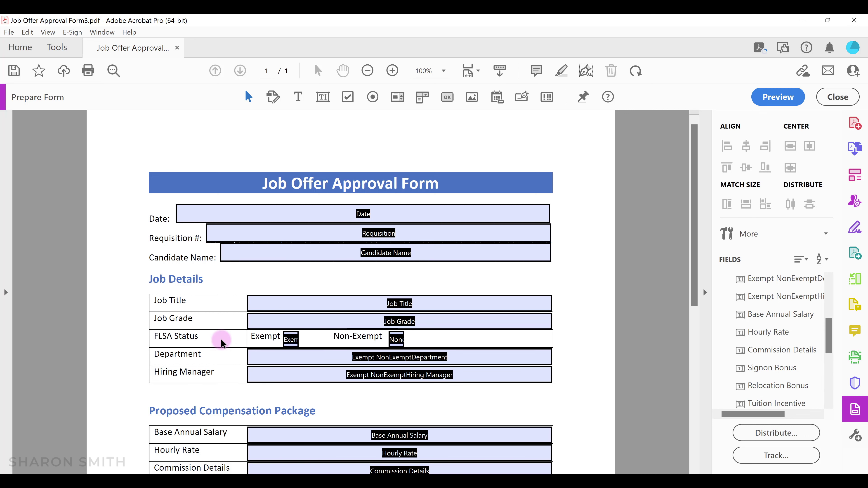
click(456, 358)
click(459, 357)
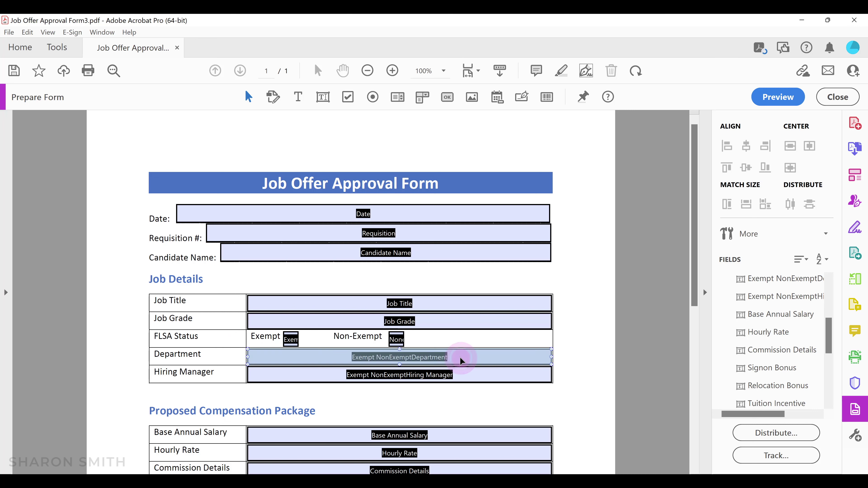
click(460, 357)
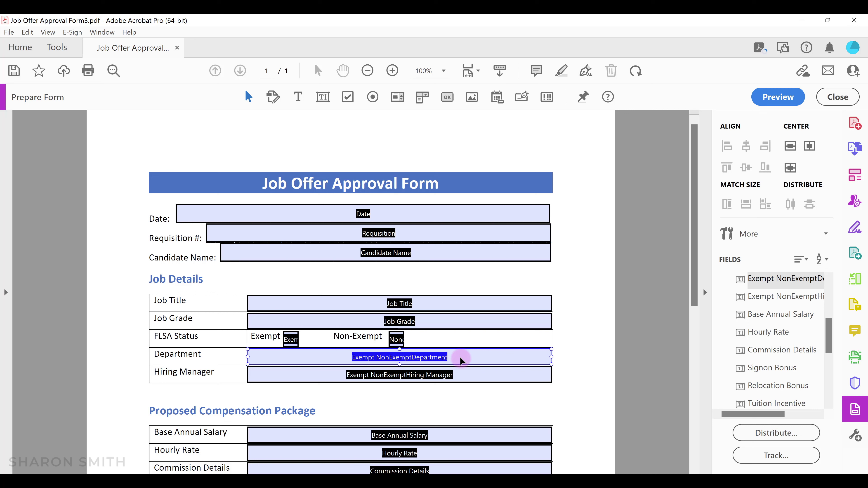
key(Delete)
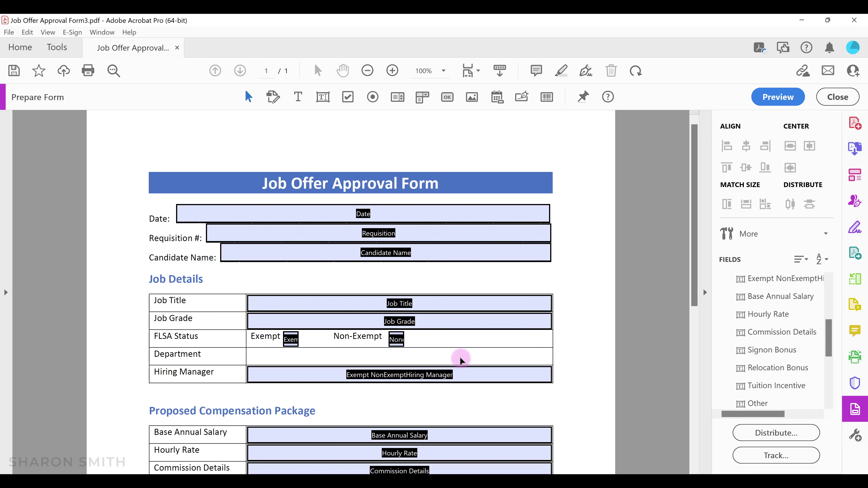
Place a 'DepartmentDropDown' dropdown in the Department cell and open its full properties
click(425, 94)
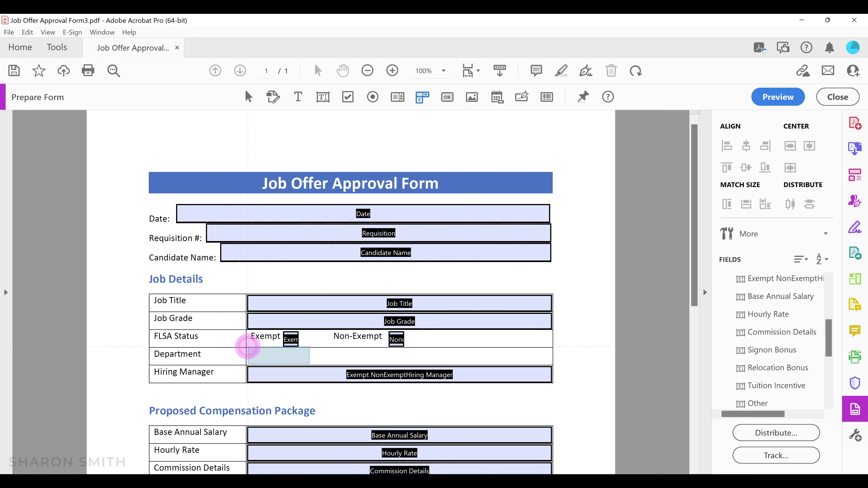
click(248, 347)
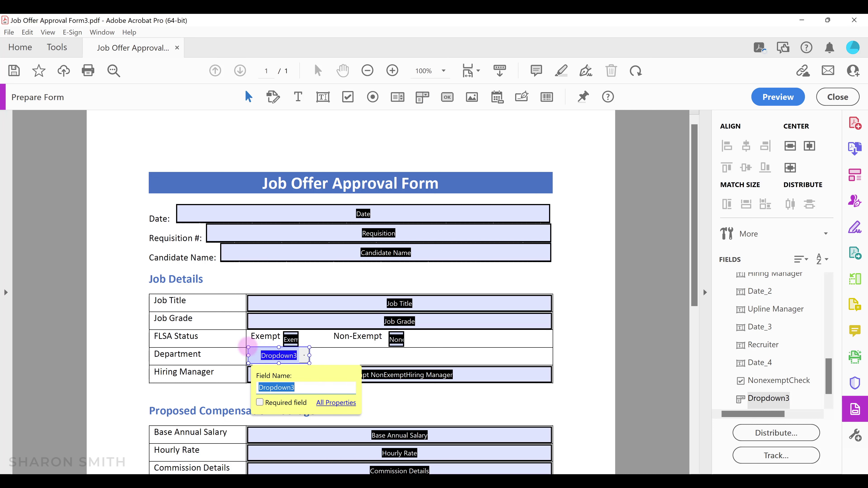
text(DepartmentDropDown)
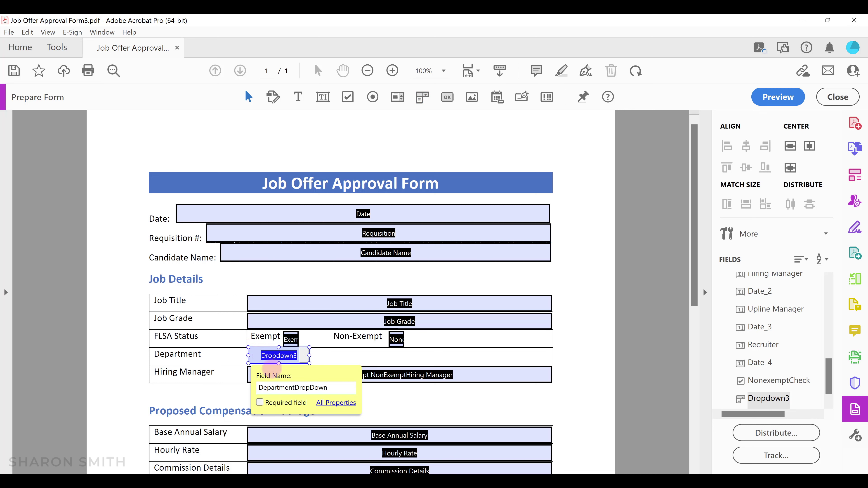
click(326, 404)
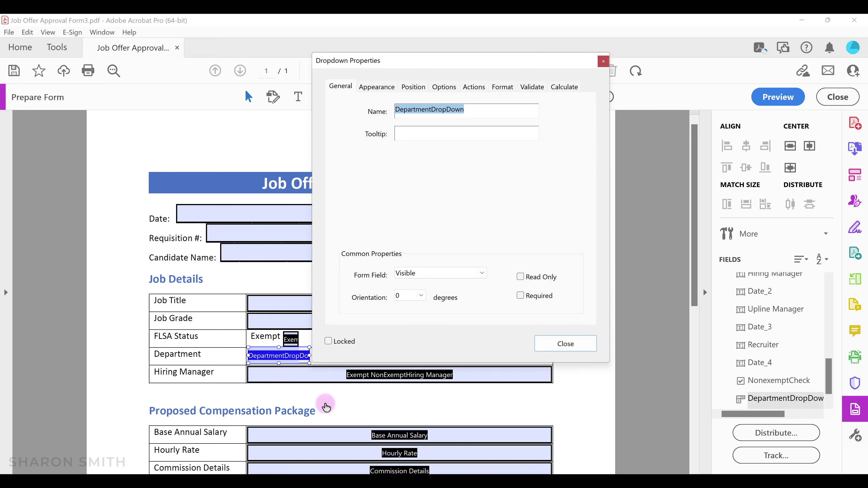
Give the Department dropdown the tooltip 'Select Department'
click(408, 133)
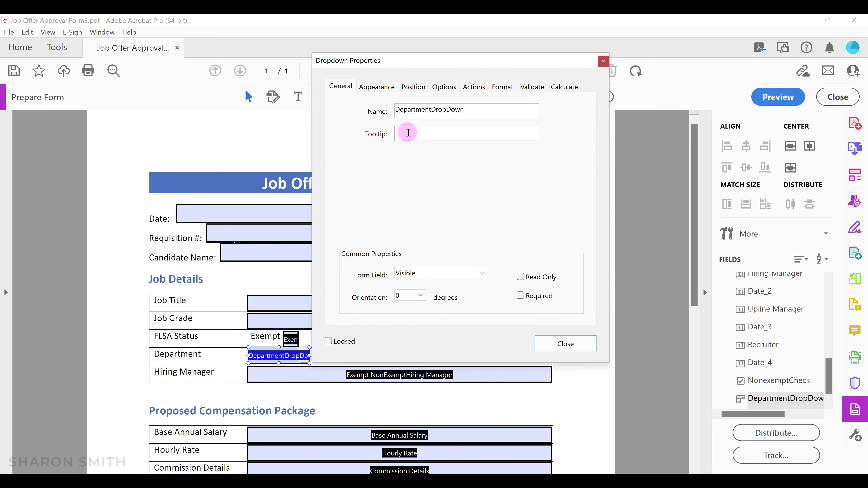
text(Select Department)
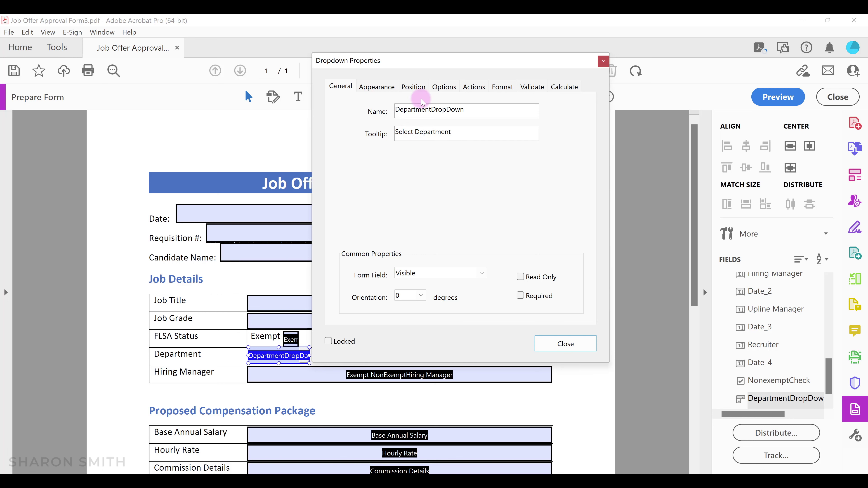
click(387, 90)
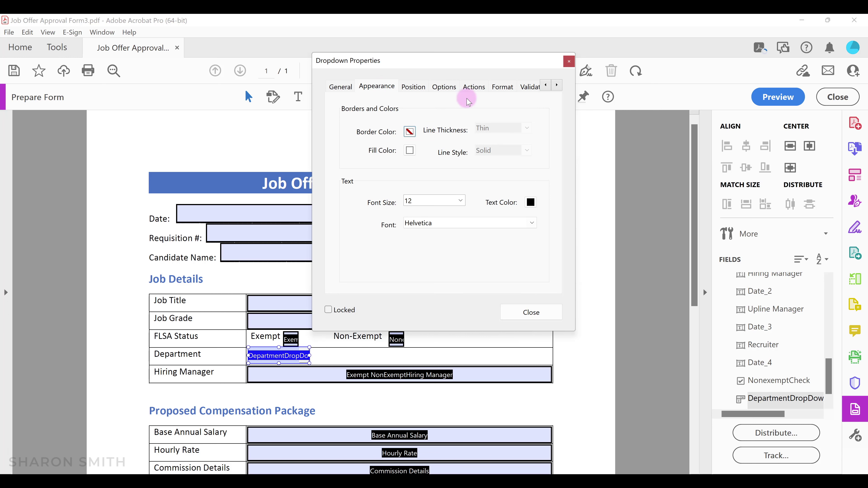
Add the choices Sales, Operations, Human Resources and Information Technology to the dropdown
click(452, 89)
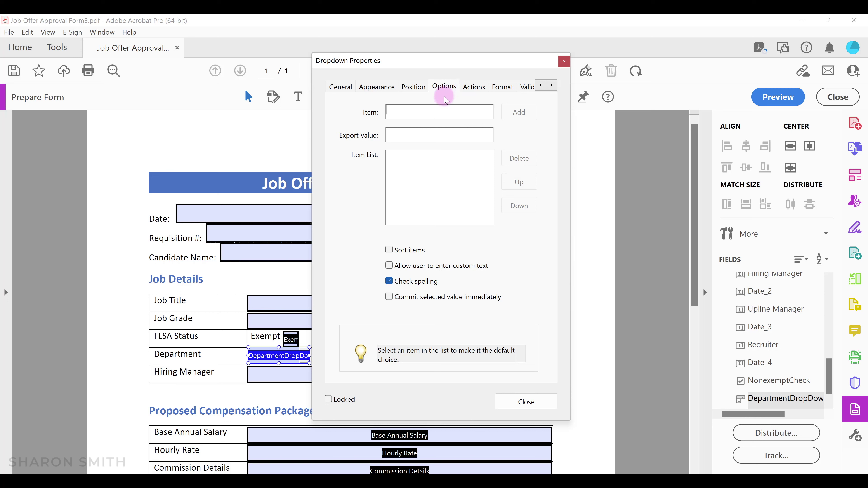
click(429, 110)
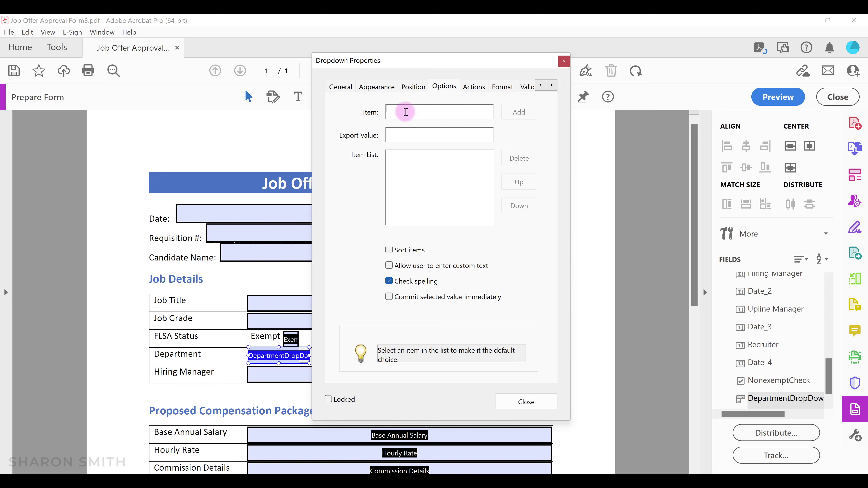
text(Sales)
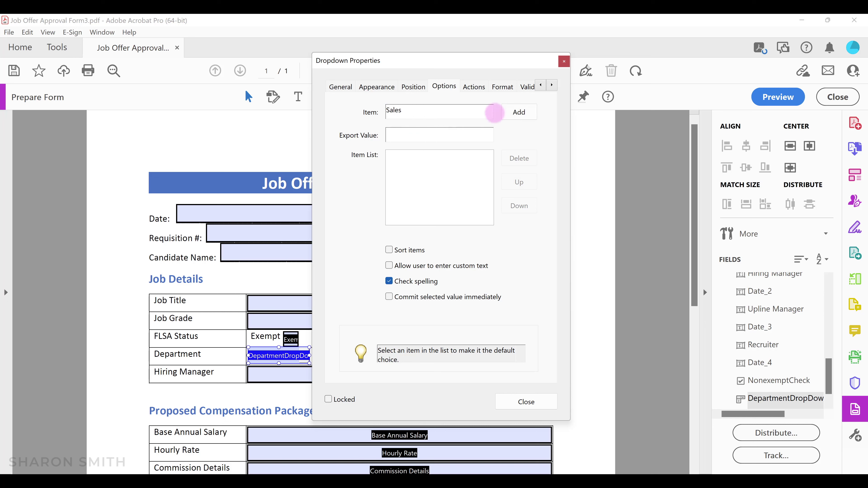
click(519, 112)
text(Opera)
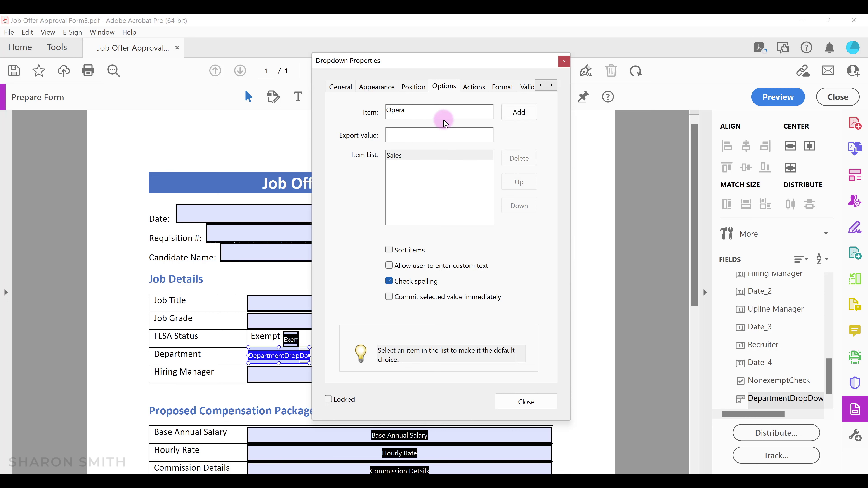
text(tions)
click(519, 112)
text(Human Resources)
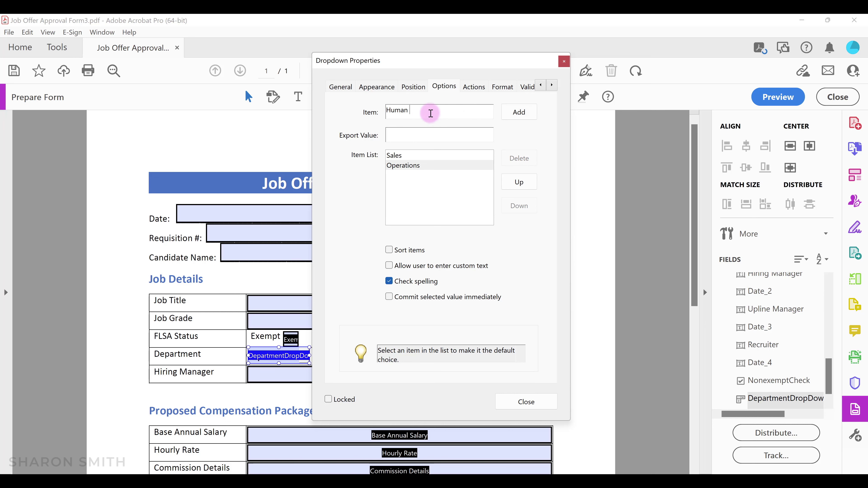
click(519, 112)
text(Information Technology)
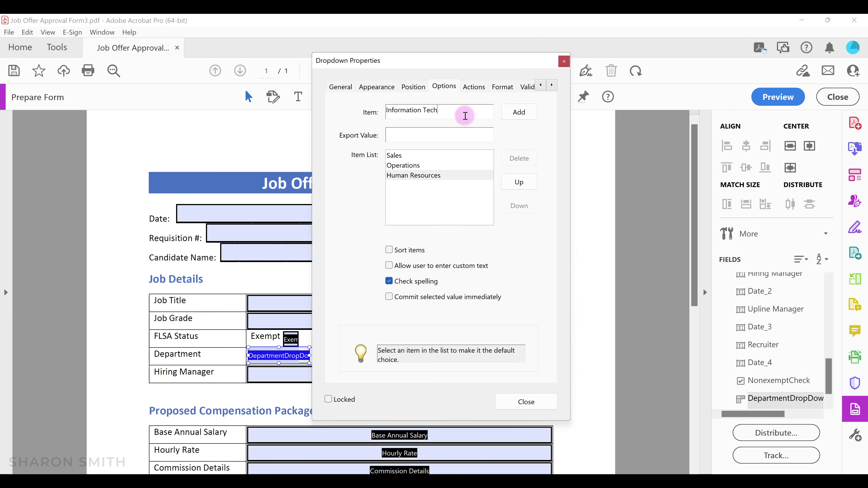
click(519, 112)
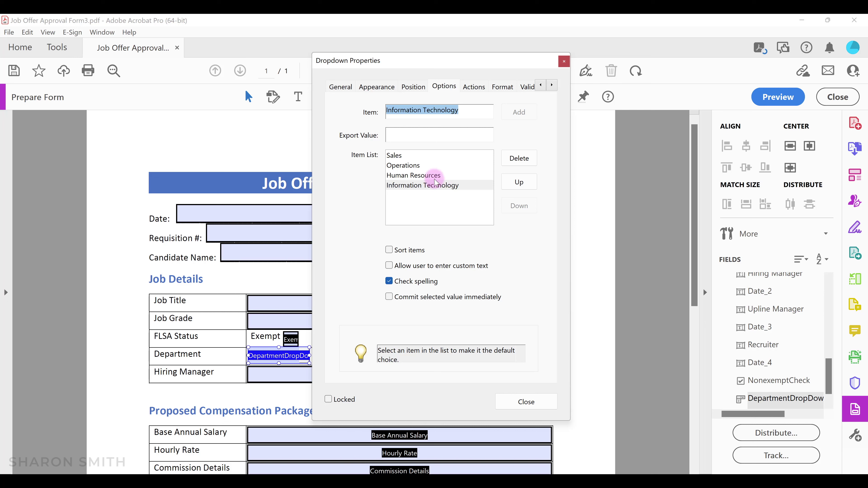
Reorder the choices to Operations, Sales, Information Technology, Human Resources and close the dialog
click(418, 186)
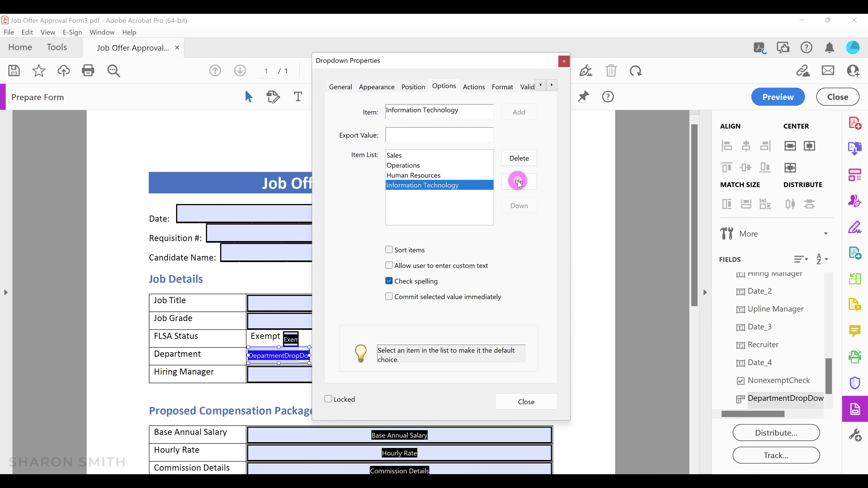
click(519, 182)
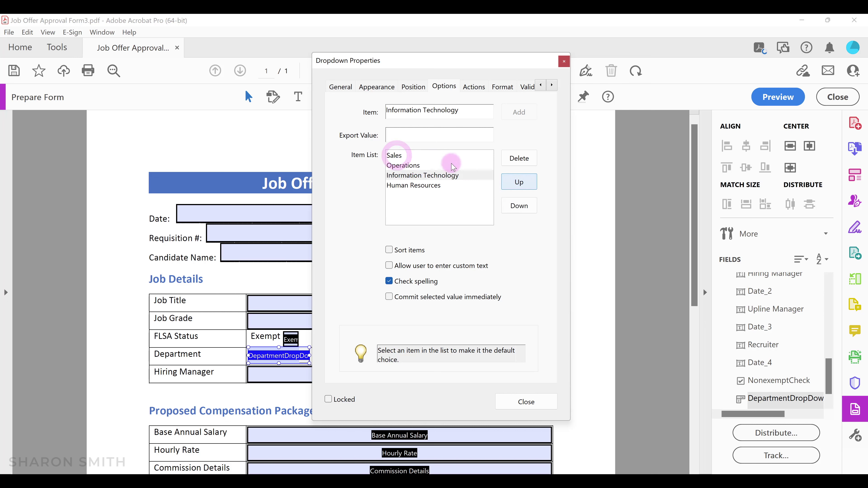
click(448, 156)
click(523, 208)
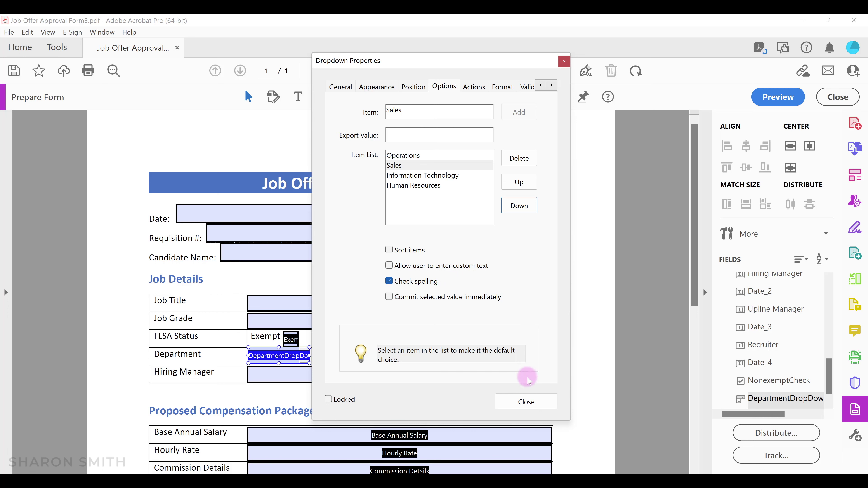
click(526, 401)
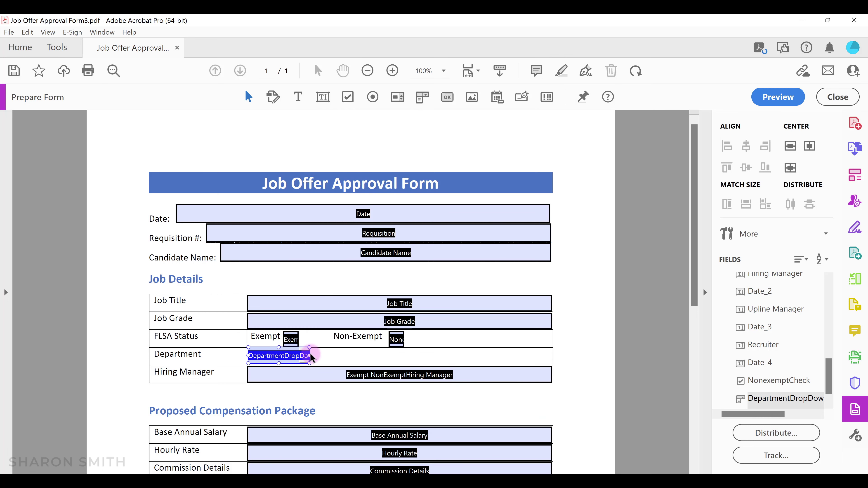
Widen the Department dropdown, then match its width and height to the Hiring Manager field
drag(309, 356, 549, 355)
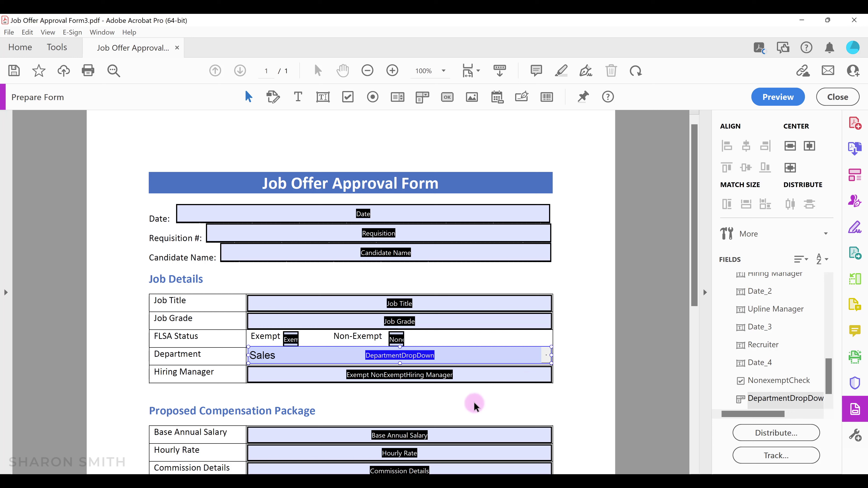
click(483, 397)
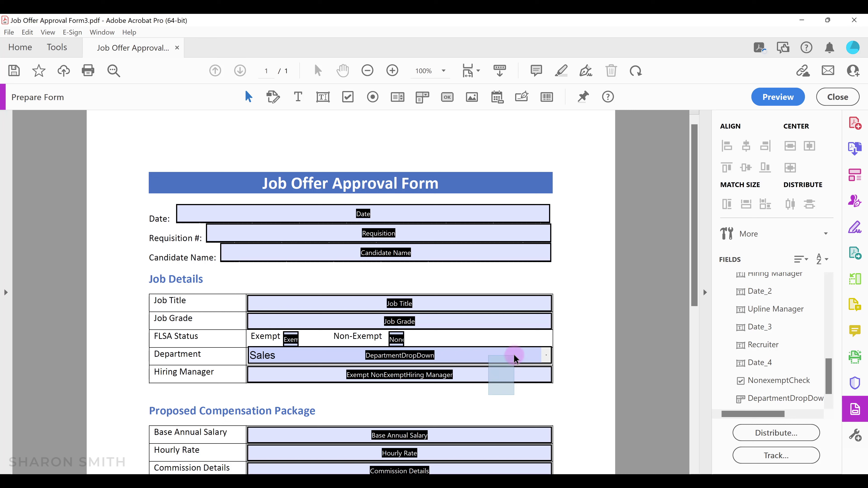
drag(514, 353, 514, 351)
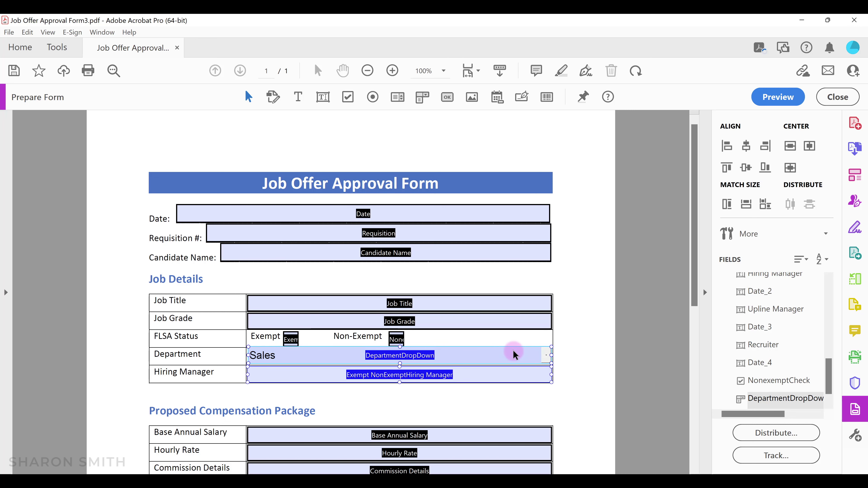
click(765, 205)
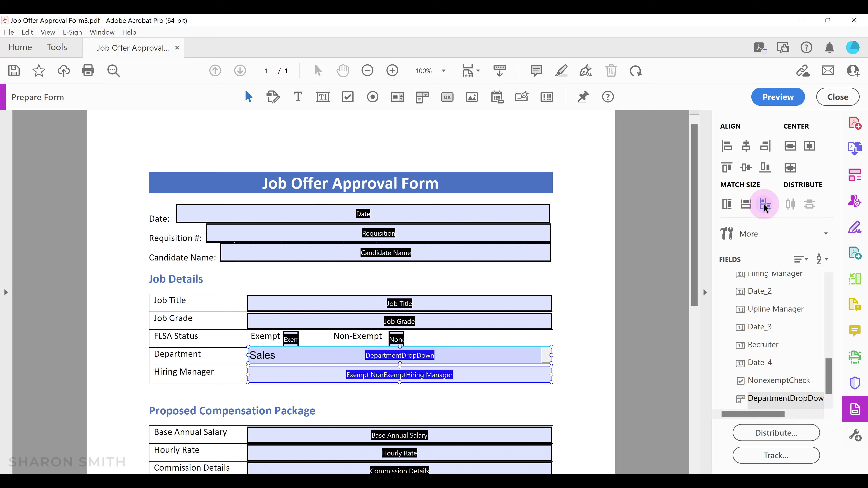
click(565, 362)
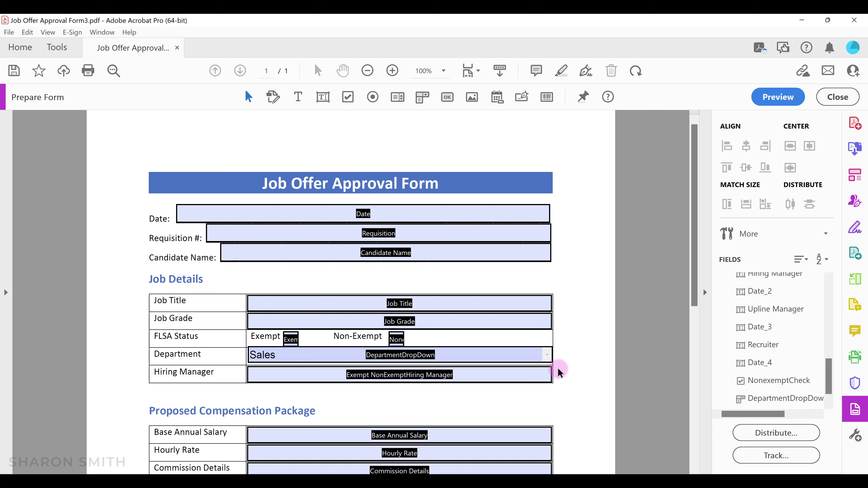
In the Fields panel, place NonexemptCheck after ExemptCheck and DepartmentDropDown right after NonexemptCheck
drag(779, 381, 818, 330)
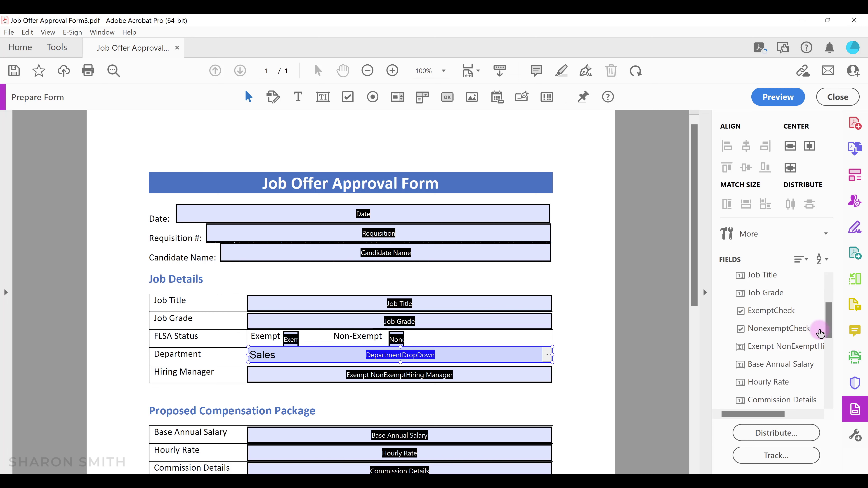
scroll(828, 372, down, 5)
drag(766, 404, 756, 318)
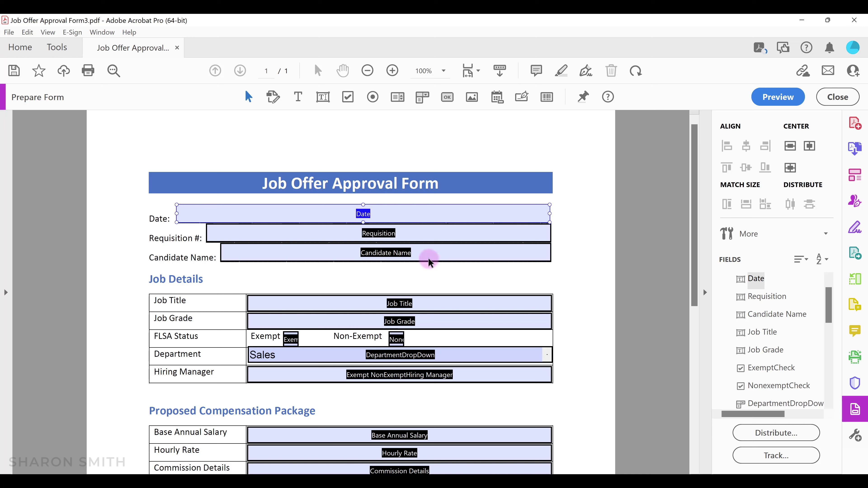
Give the Date field the Date format category with mm/dd/yyyy
click(388, 213)
double_click(387, 213)
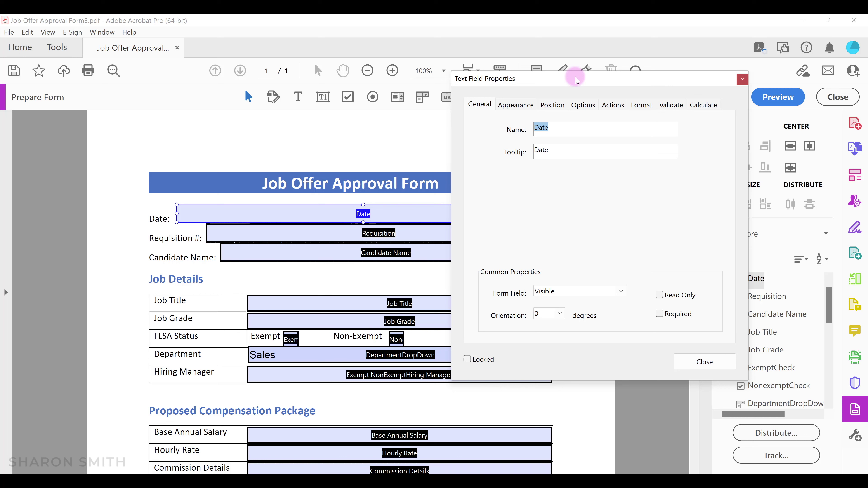
click(640, 107)
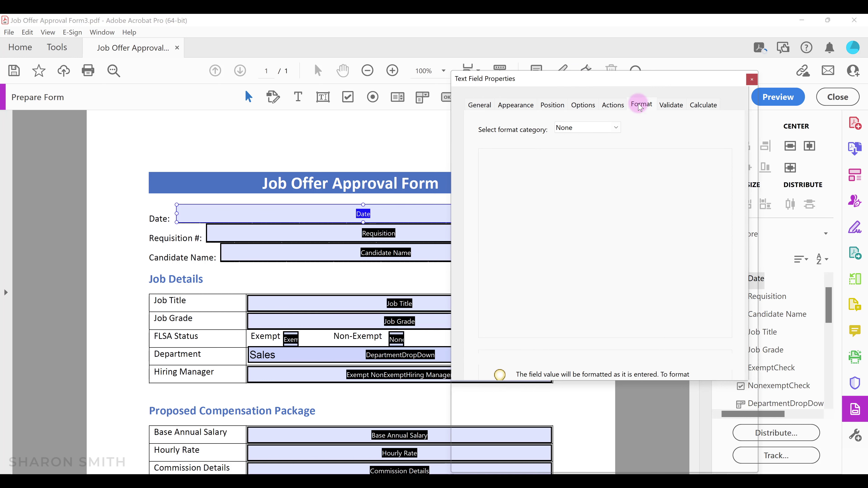
click(616, 130)
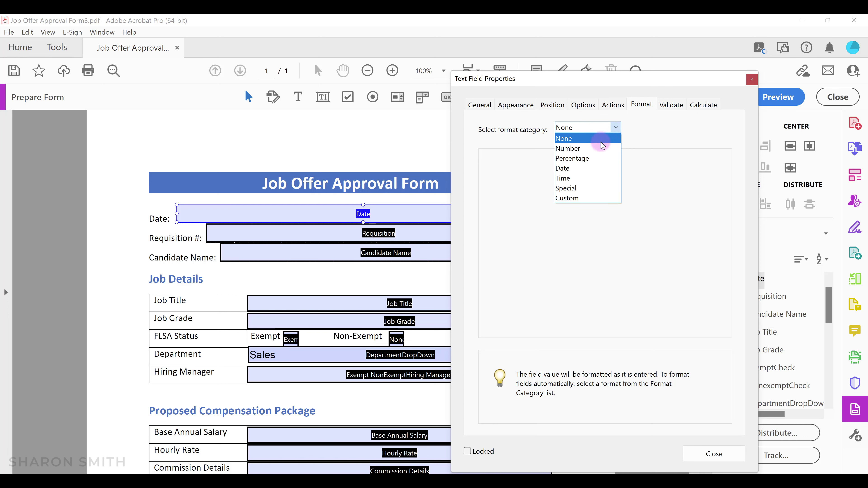
click(573, 171)
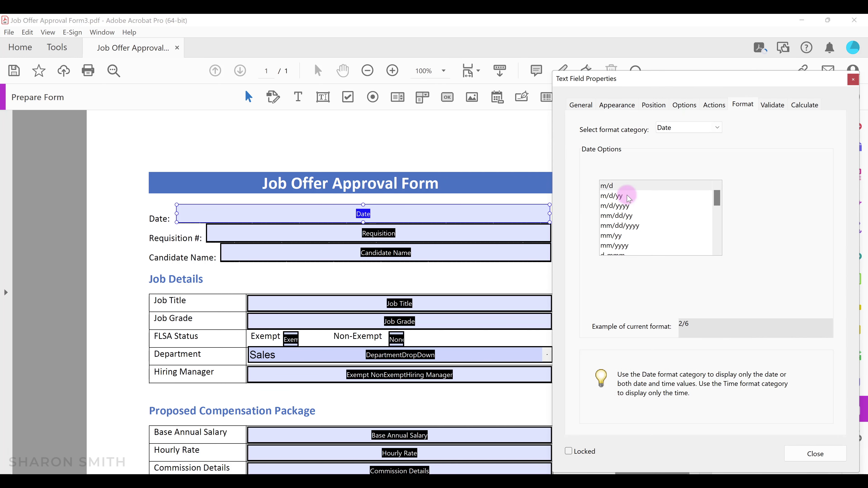
click(638, 227)
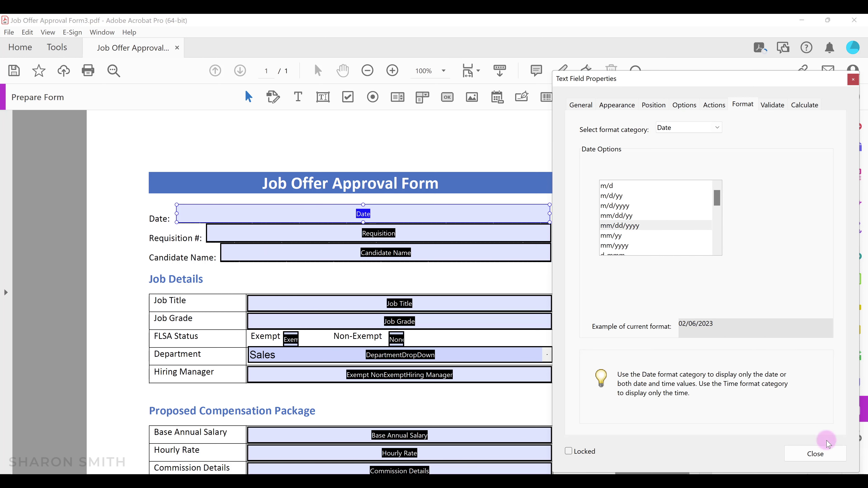
click(820, 456)
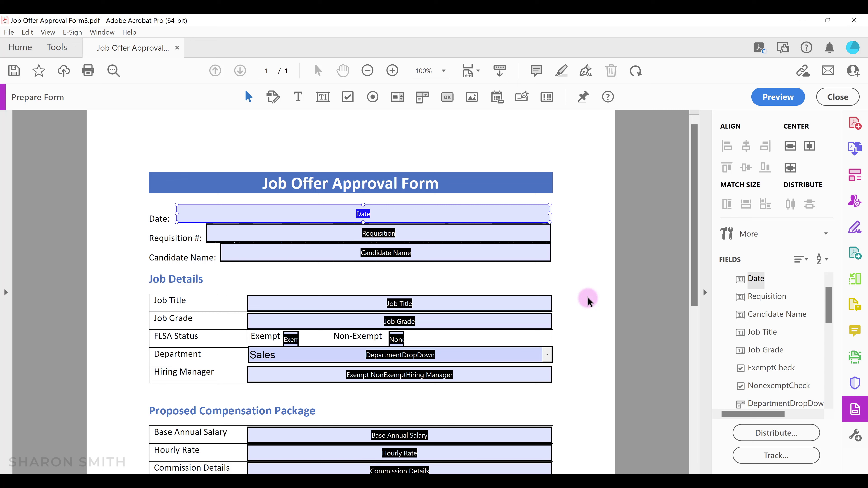
scroll(588, 298, down, 3)
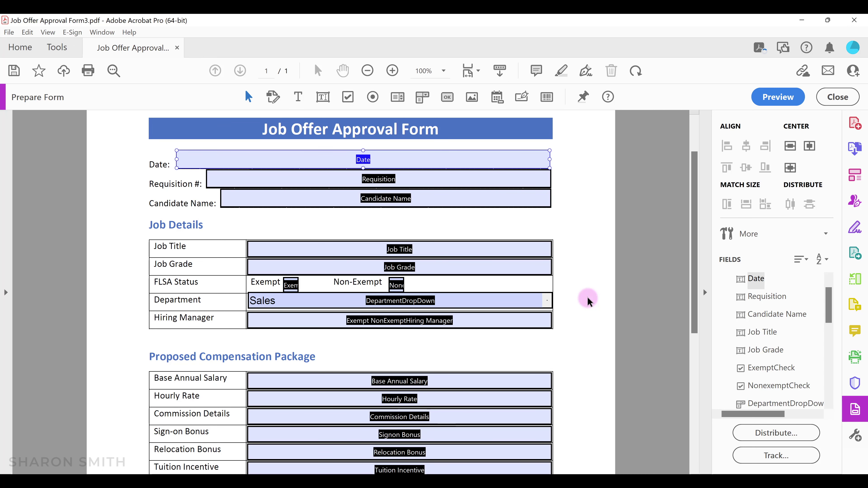
scroll(587, 297, down, 2)
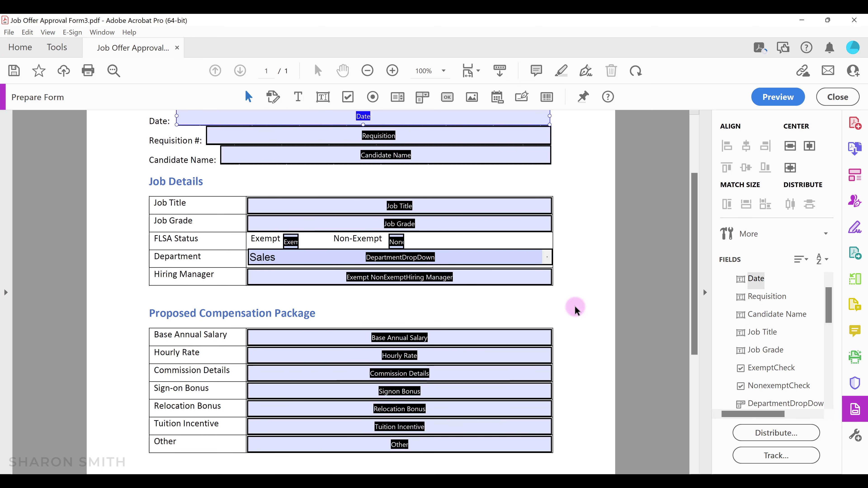
ctrl+click(439, 430)
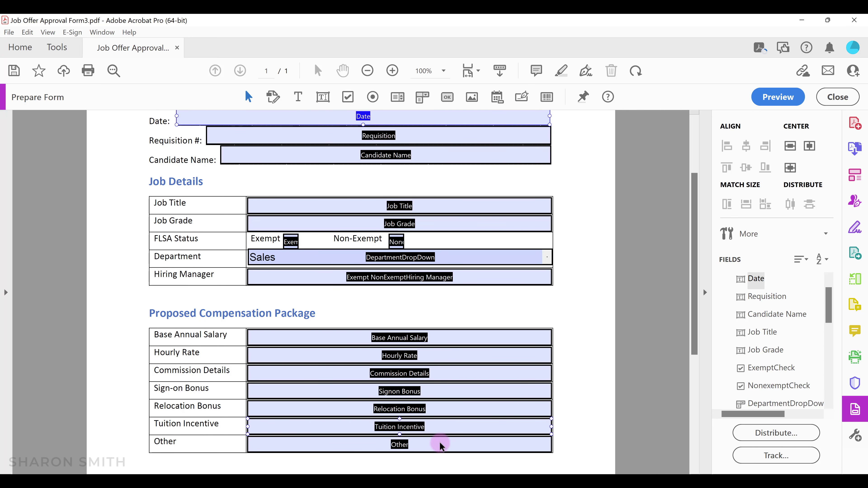
Turn on the Multi-line option for the Other compensation field
double_click(427, 444)
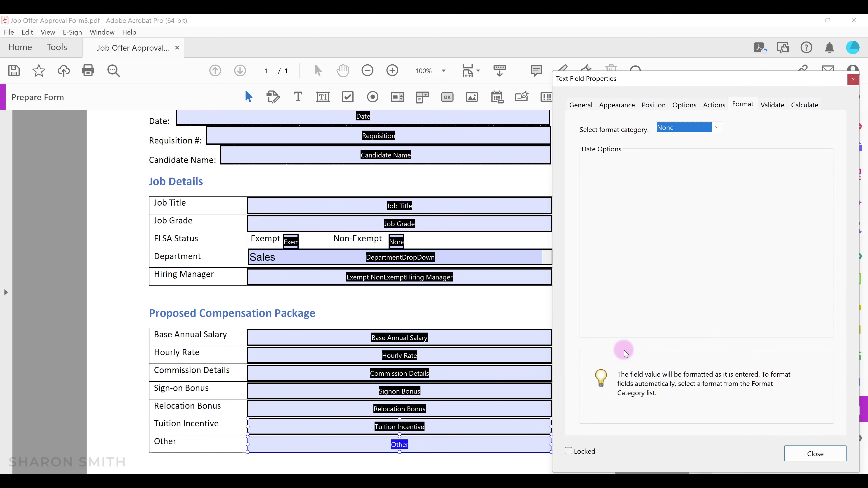
click(685, 106)
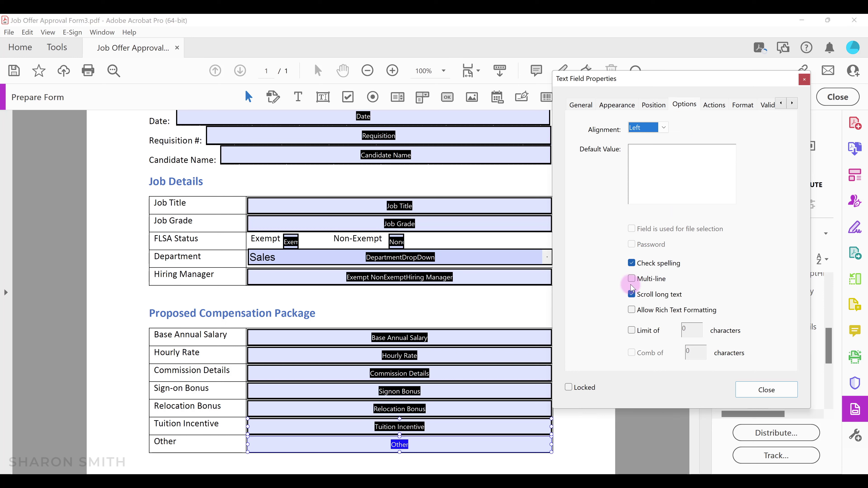
click(632, 279)
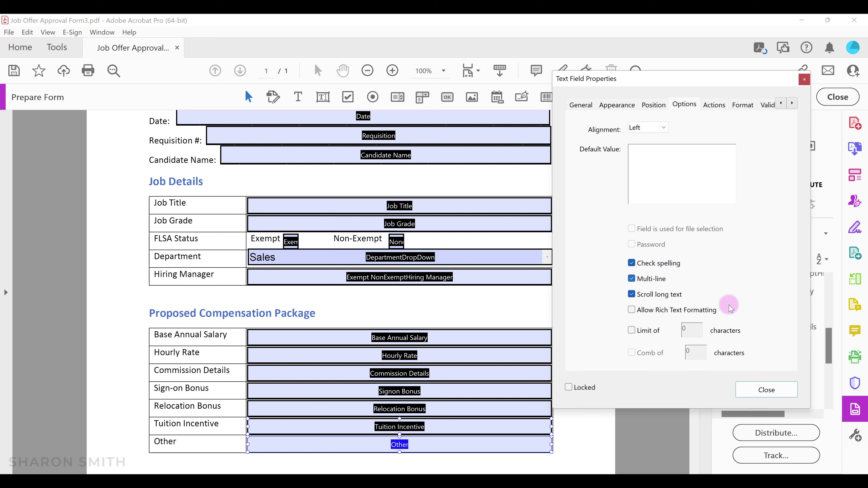
click(774, 392)
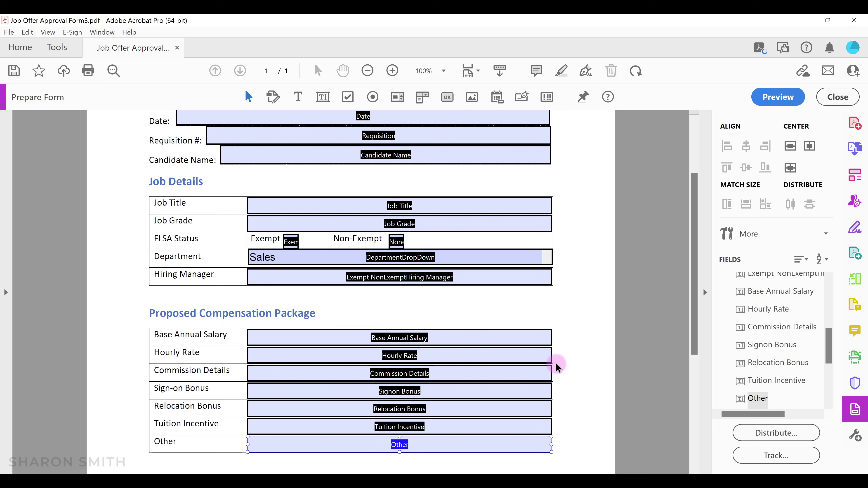
ctrl+click(495, 360)
double_click(443, 338)
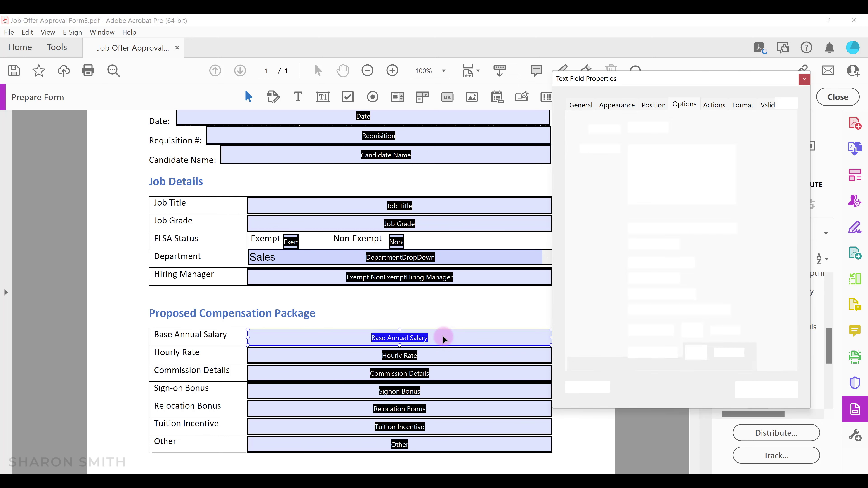
Rename the Base Annual Salary field to AnnualSalary
click(581, 104)
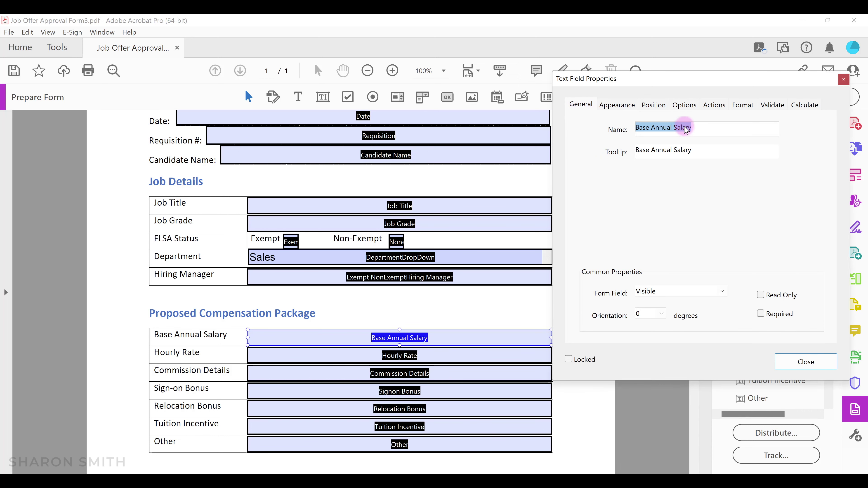
click(653, 129)
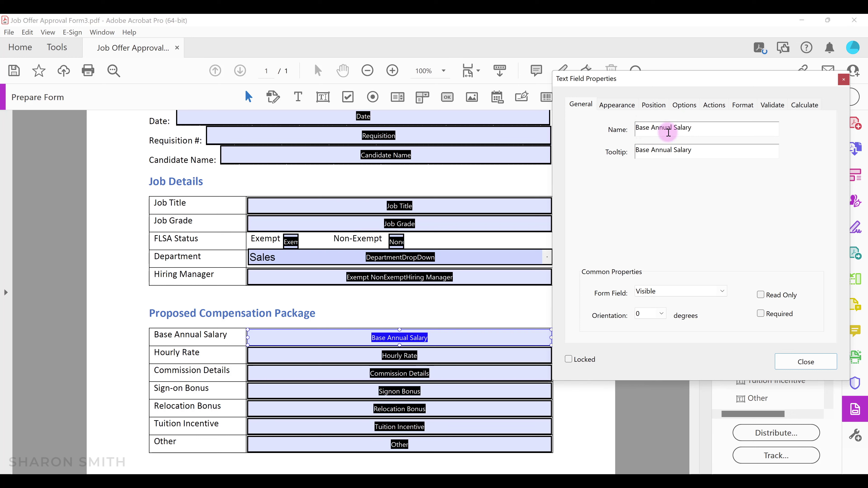
key(BackSpace)
key(BackSpace)
key(BackSpace)
key(BackSpace)
key(BackSpace)
click(631, 127)
click(664, 127)
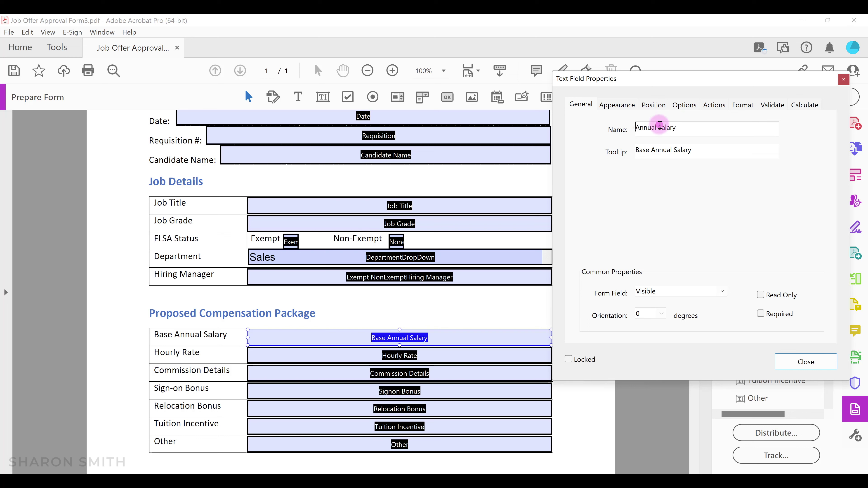
key(BackSpace)
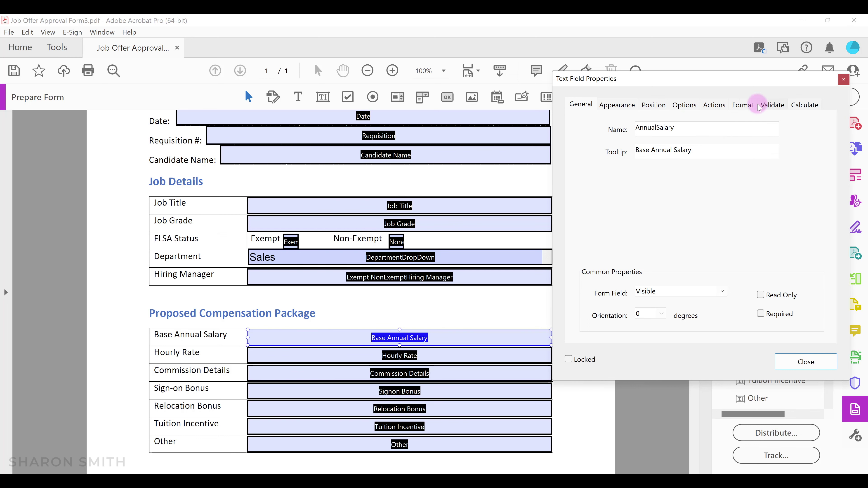
Format AnnualSalary as a Number with a $ currency symbol
click(744, 105)
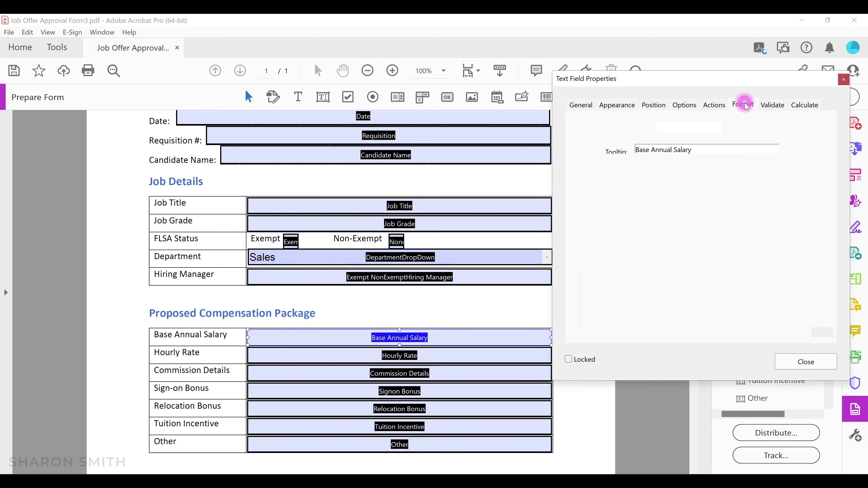
click(718, 128)
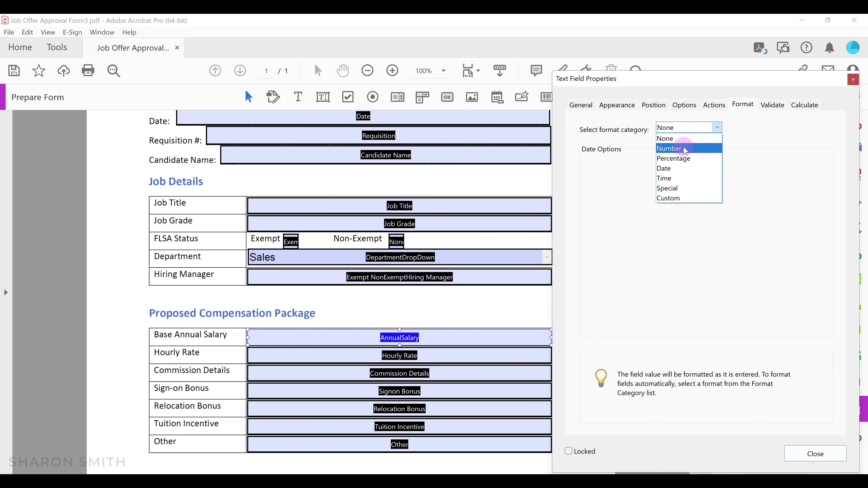
click(685, 148)
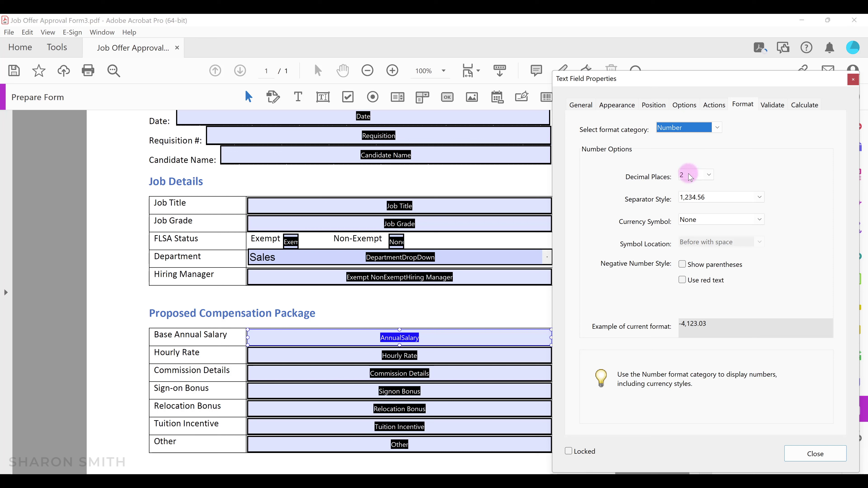
click(759, 220)
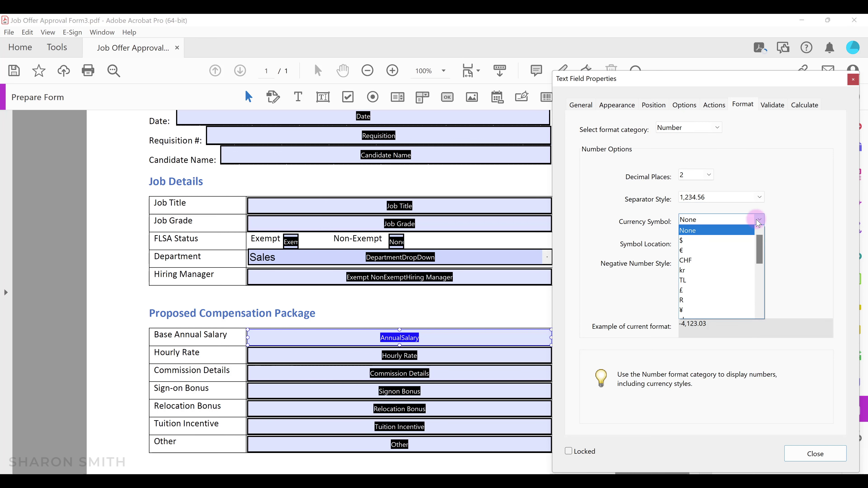
click(695, 241)
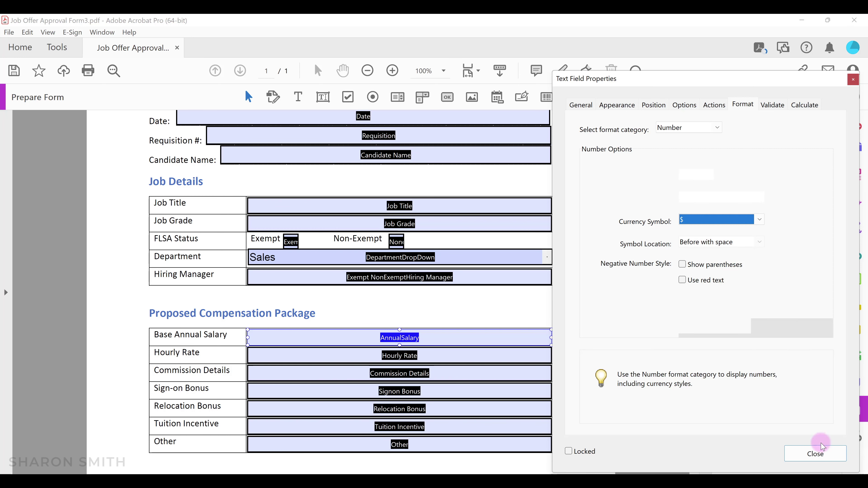
click(815, 455)
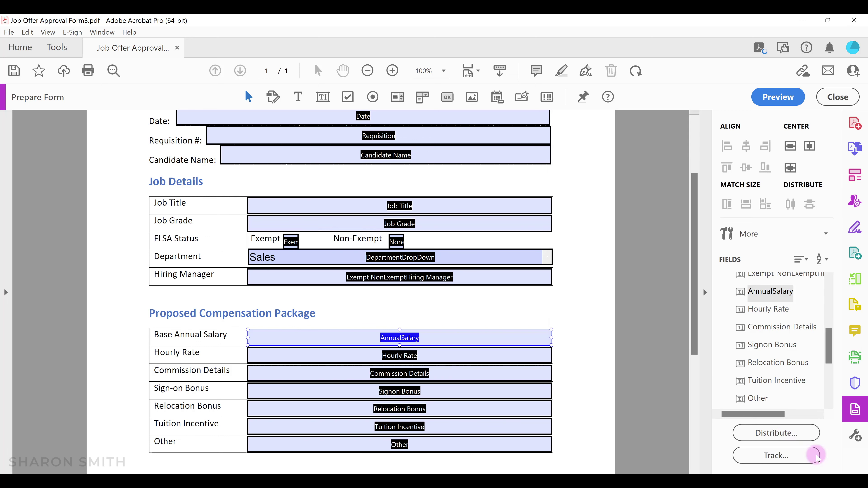
ctrl+click(440, 359)
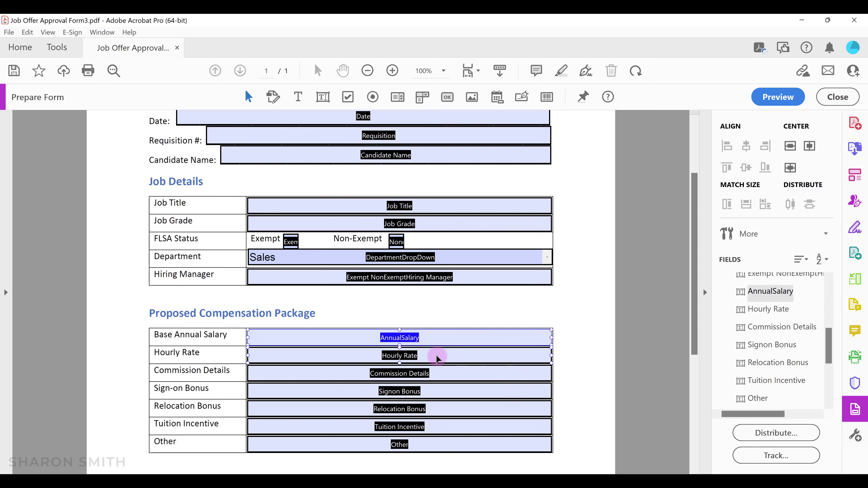
Format Hourly Rate as a Number with 2 decimals and a $ symbol
double_click(437, 357)
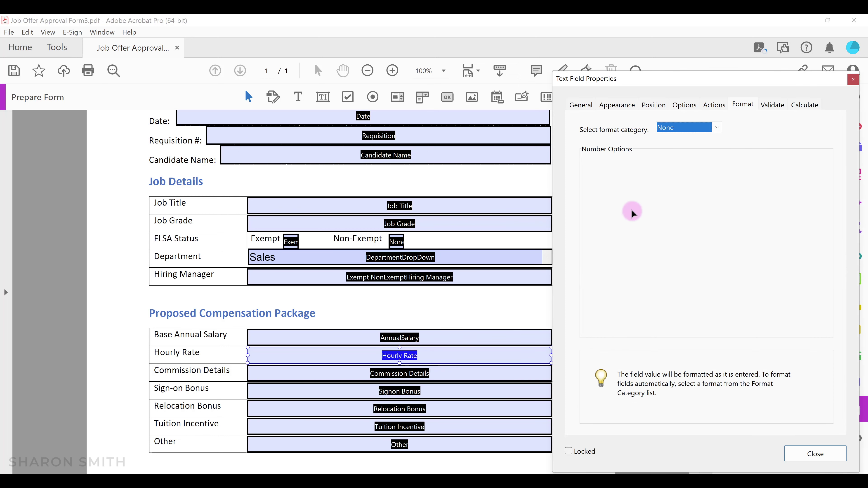
click(718, 133)
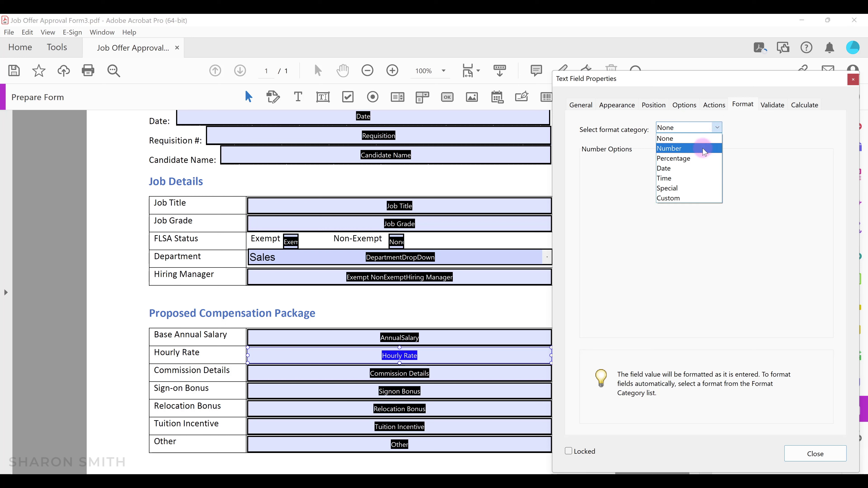
click(704, 149)
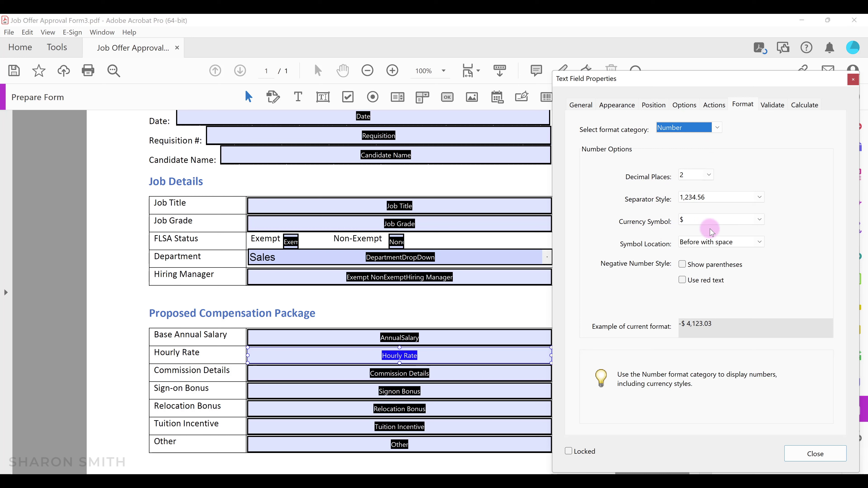
click(800, 106)
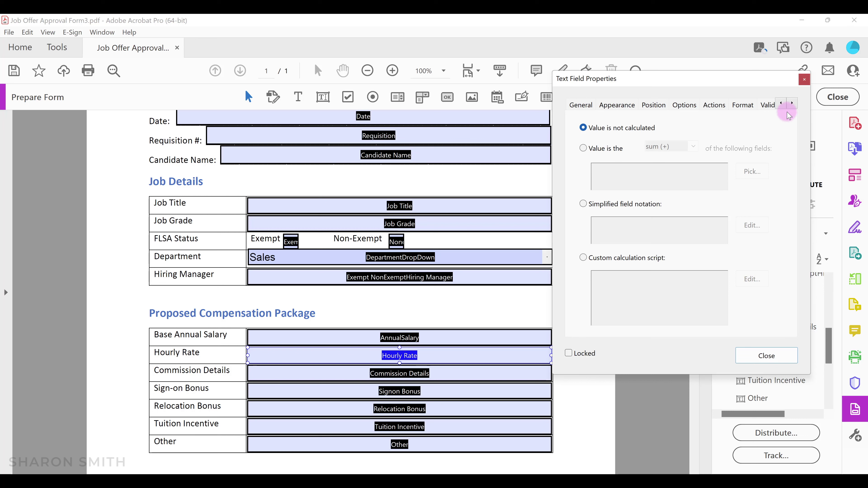
Set Hourly Rate's simplified field notation calculation to AnnualSalary/2080
click(584, 205)
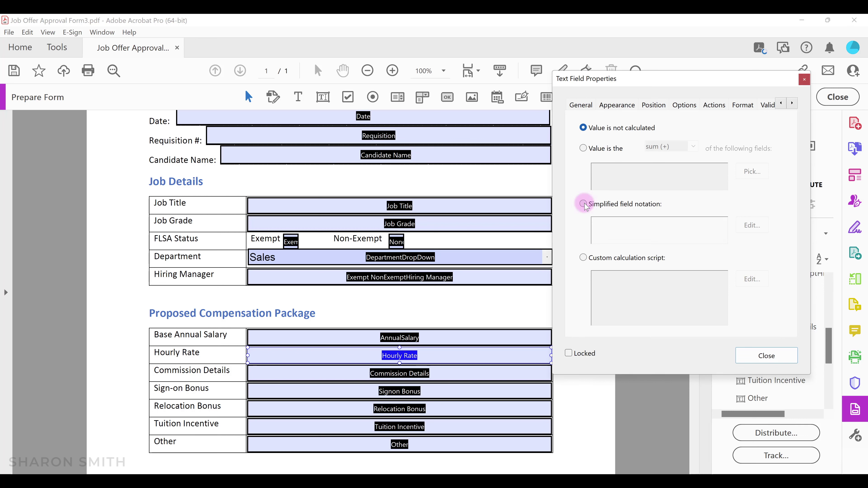
click(748, 226)
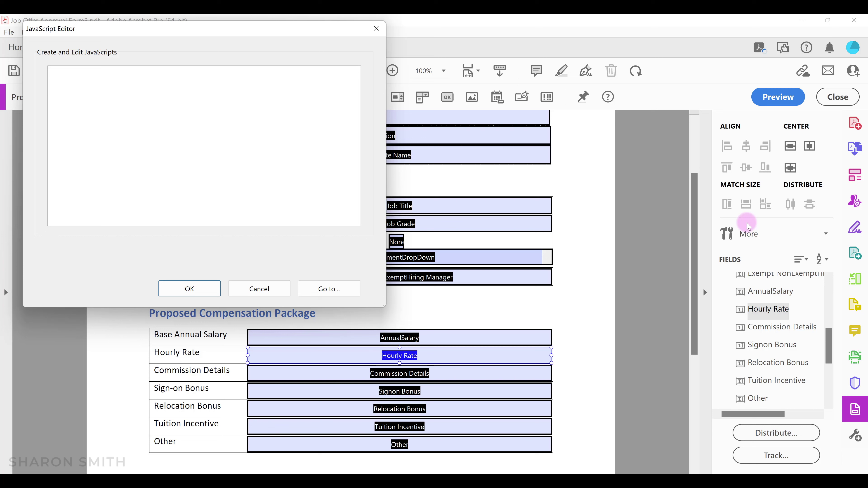
text((AnnualSalary/2080)
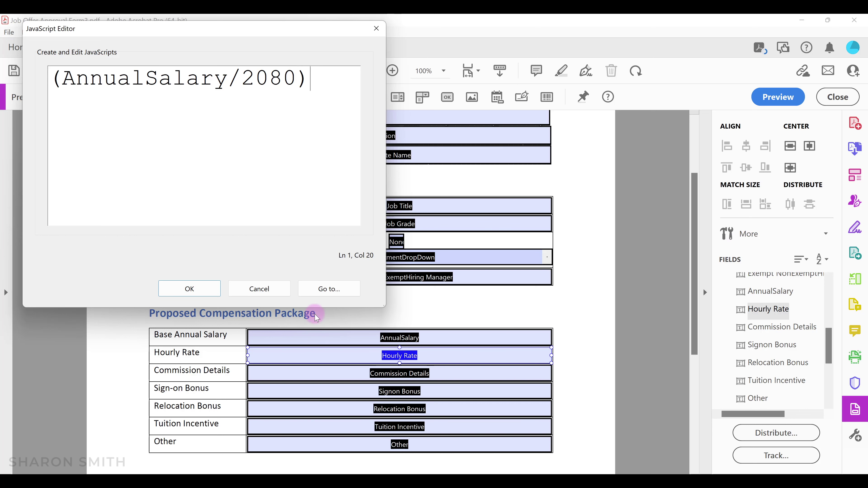
click(193, 289)
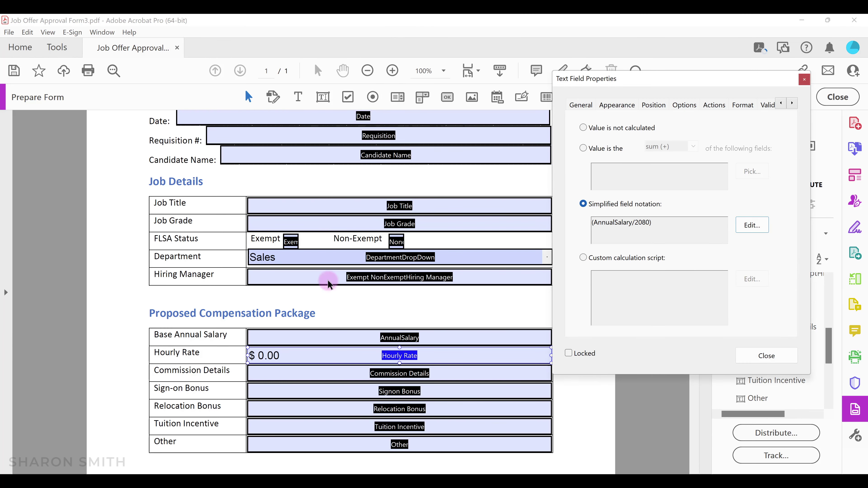
click(763, 356)
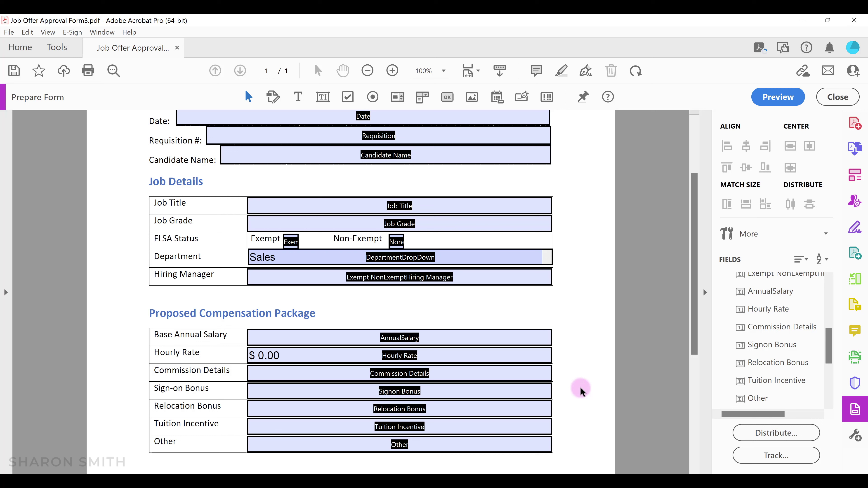
click(692, 304)
Place a new button named ResetForm below the Approvals section
drag(695, 340, 701, 422)
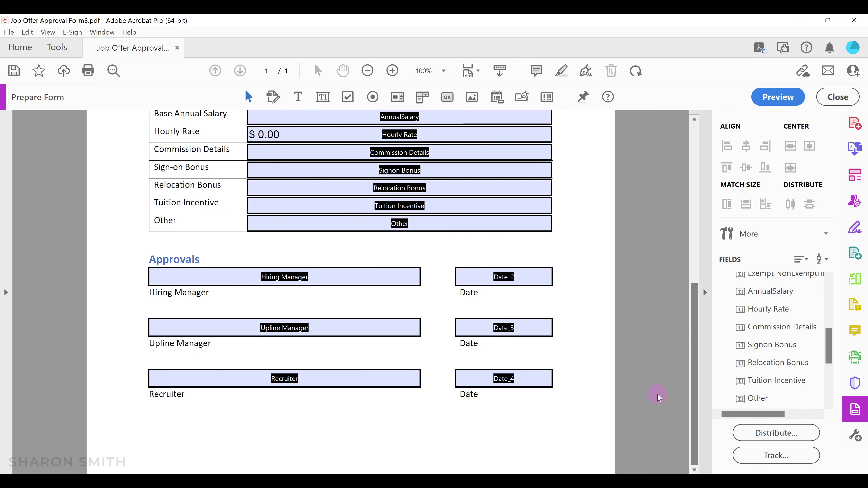
click(458, 134)
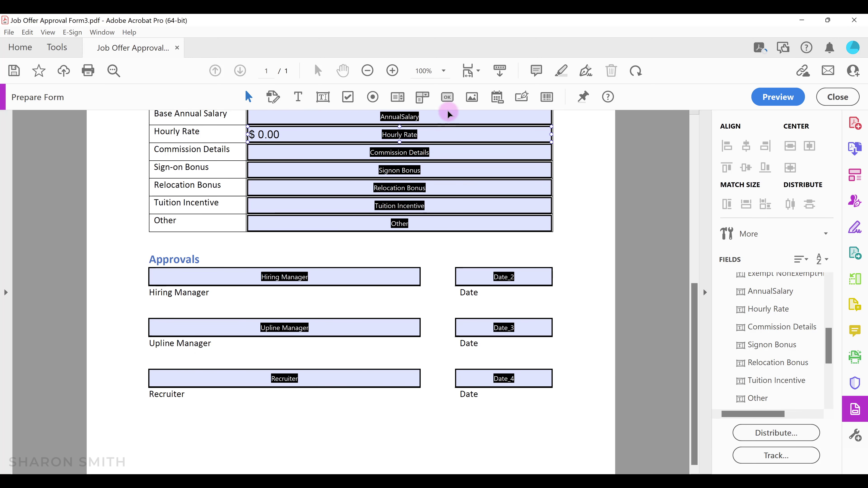
click(448, 97)
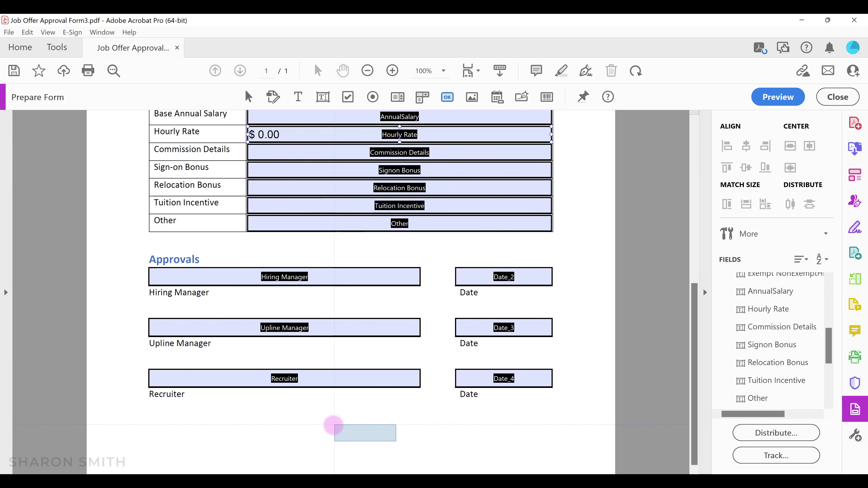
click(338, 426)
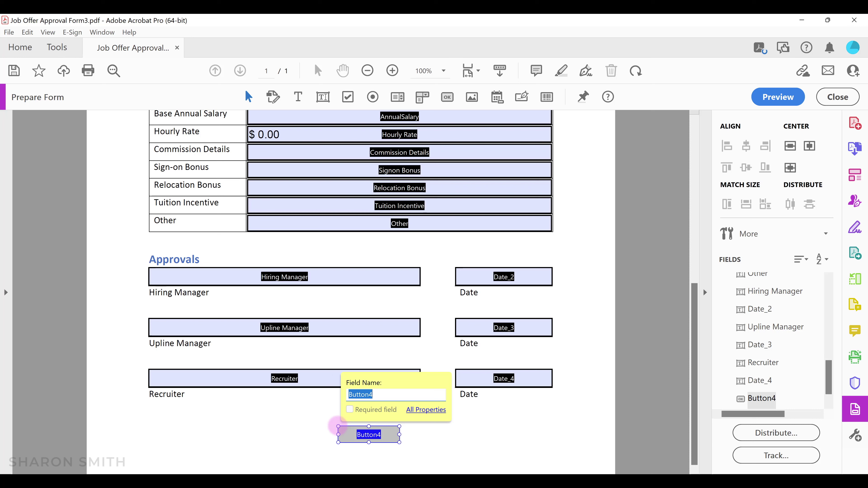
text(ResetForm)
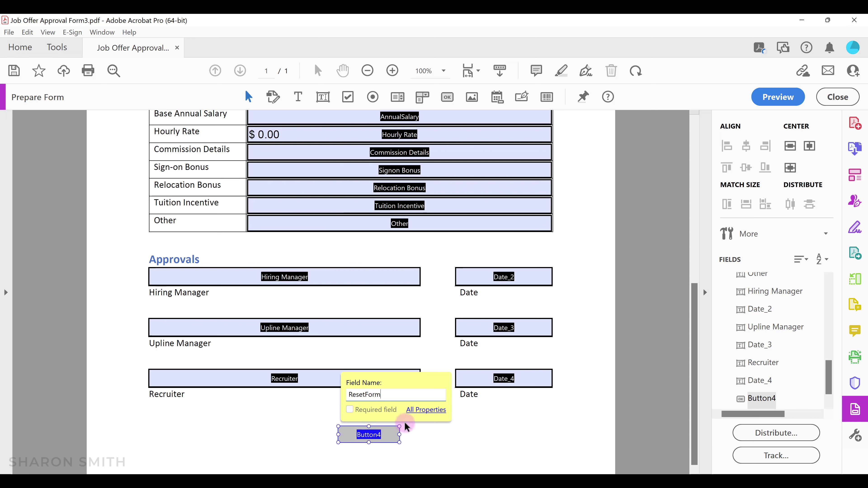
click(417, 410)
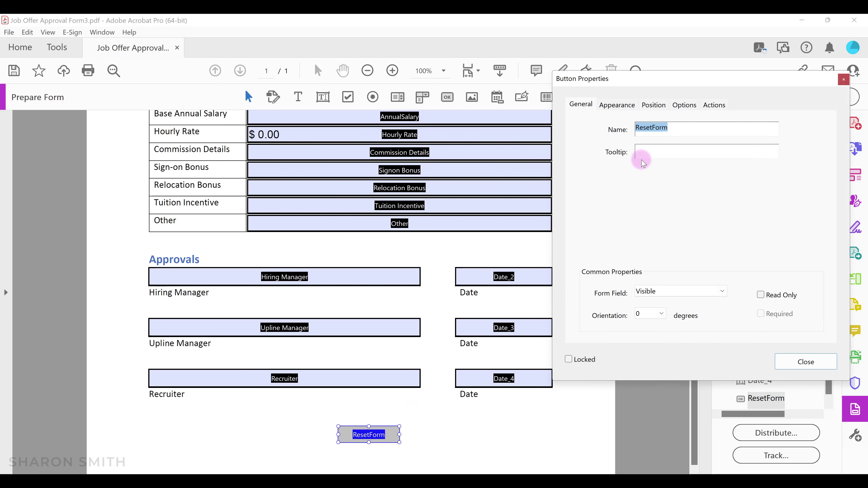
Set the ResetForm button's tooltip to 'Click to Reset'
click(643, 152)
text(Click to Reset)
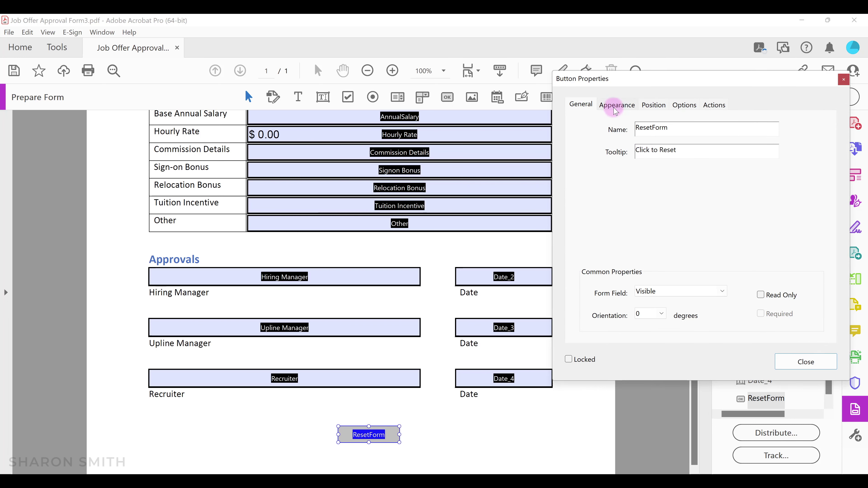
click(615, 107)
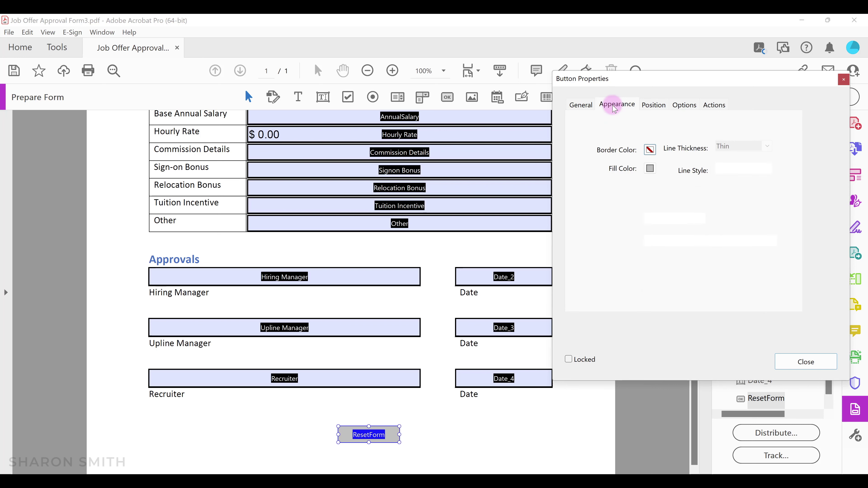
click(652, 106)
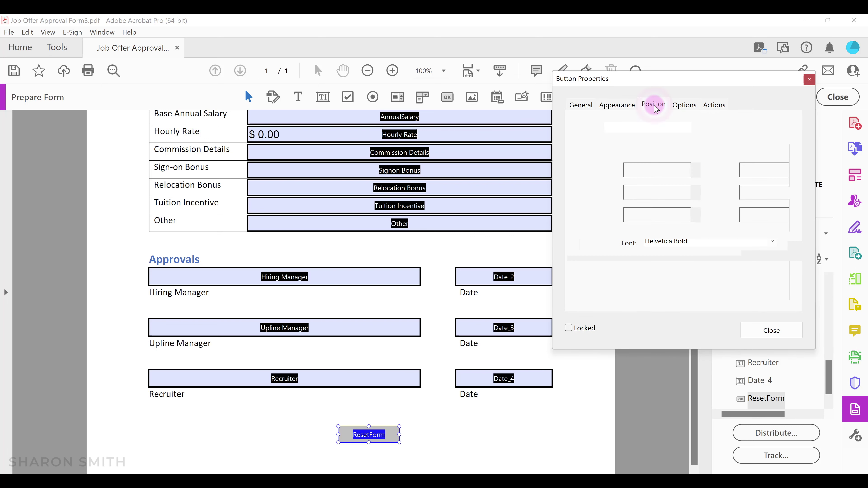
Give the button the visible label 'Reset Form'
click(684, 106)
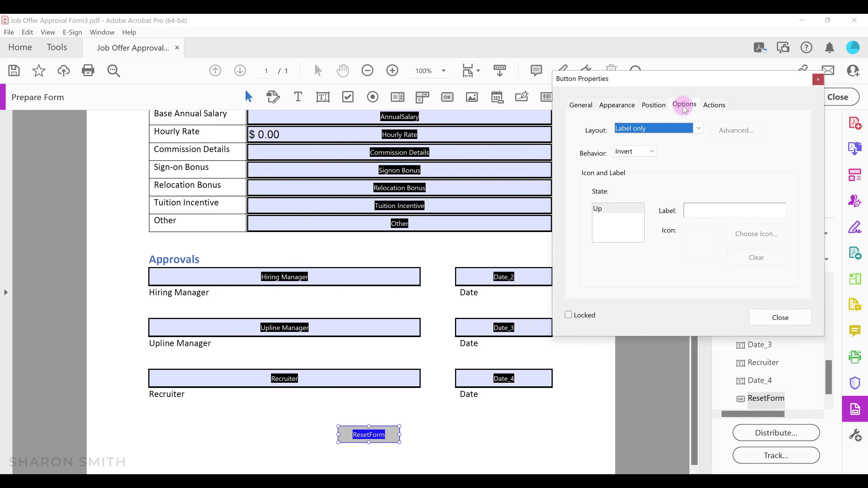
click(694, 210)
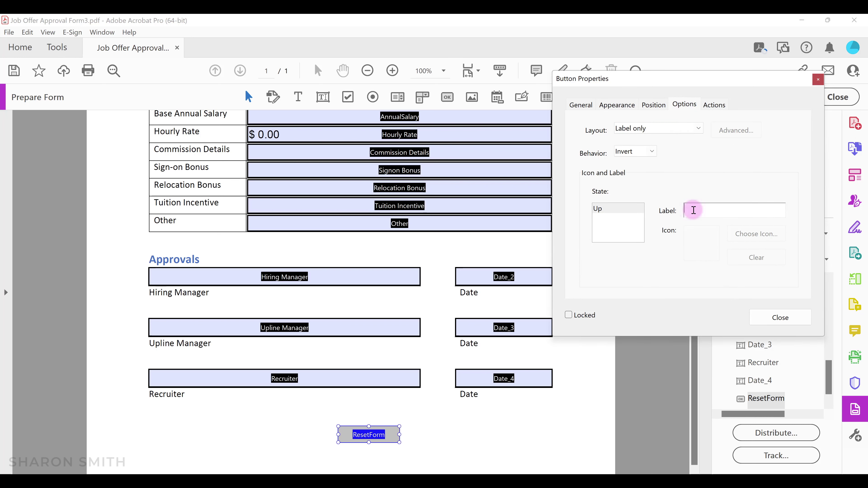
text(Reset Form)
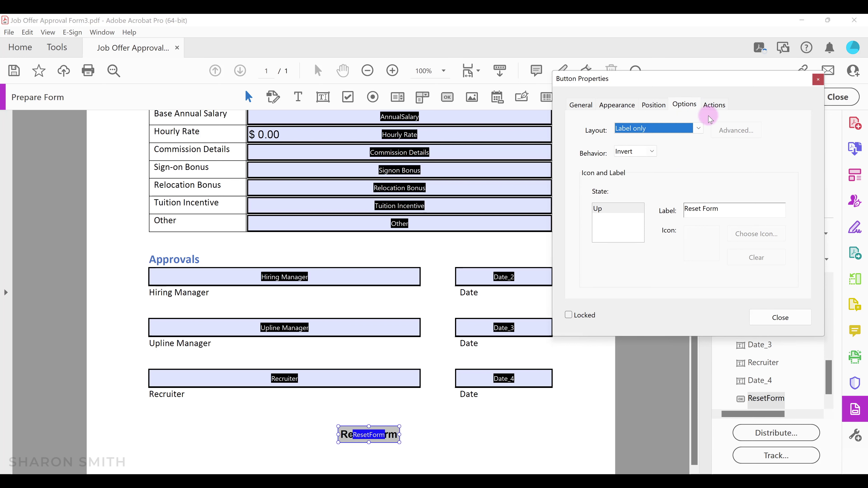
click(715, 105)
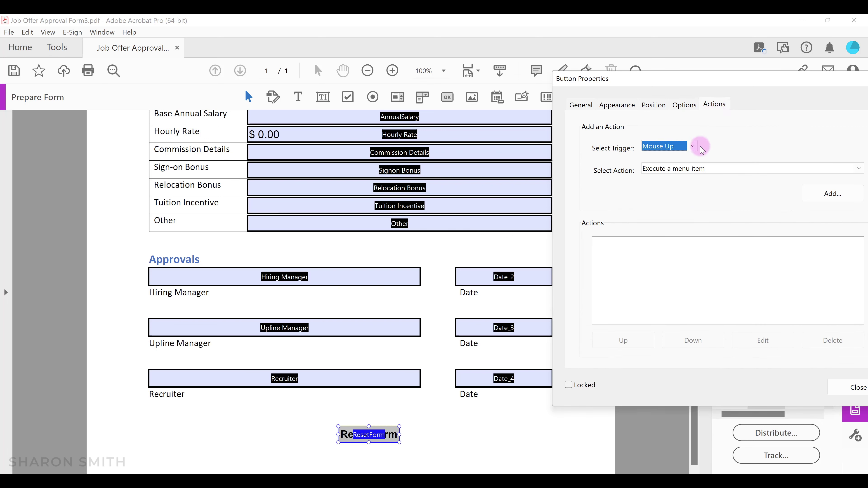
Give the ResetForm button a Mouse Up 'Reset a form' action covering all fields, then close its properties
click(693, 146)
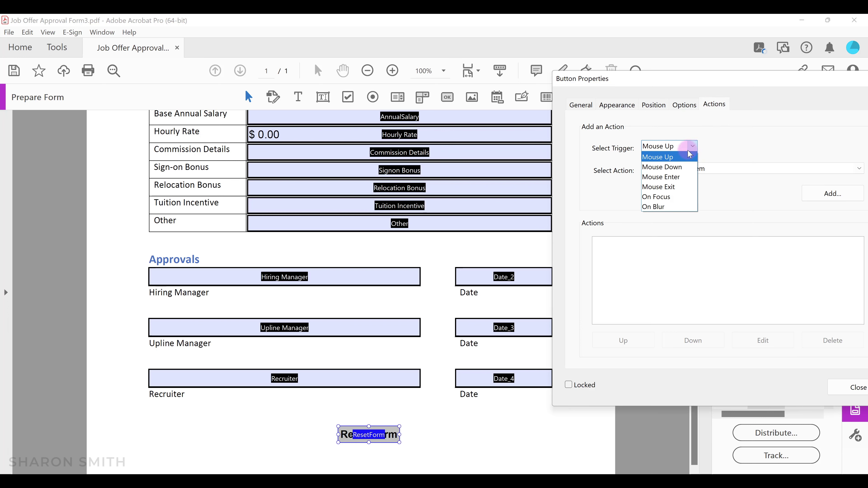
click(689, 156)
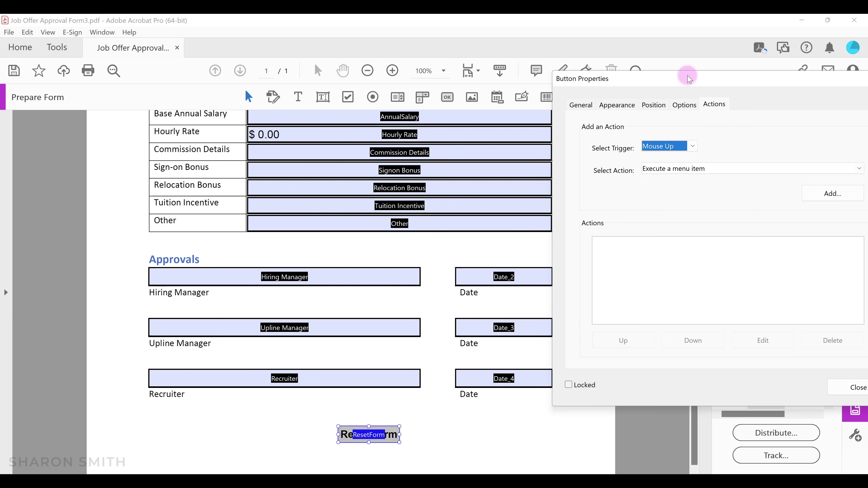
click(859, 168)
drag(862, 209, 865, 224)
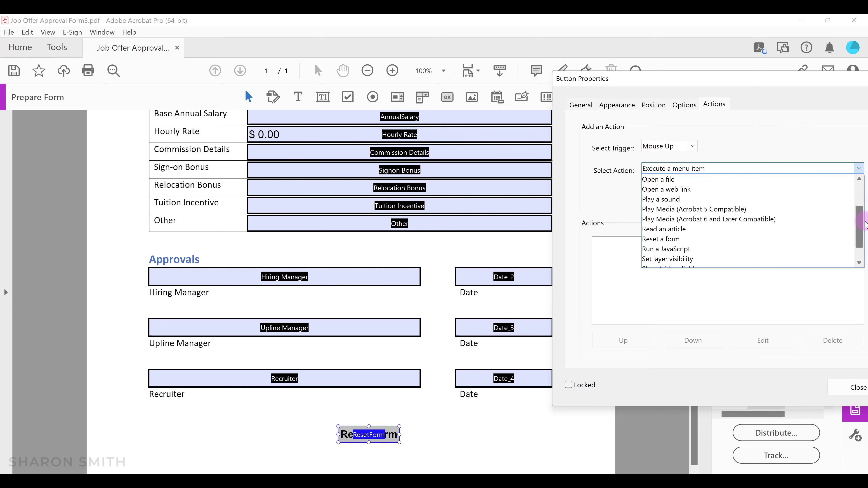
click(657, 242)
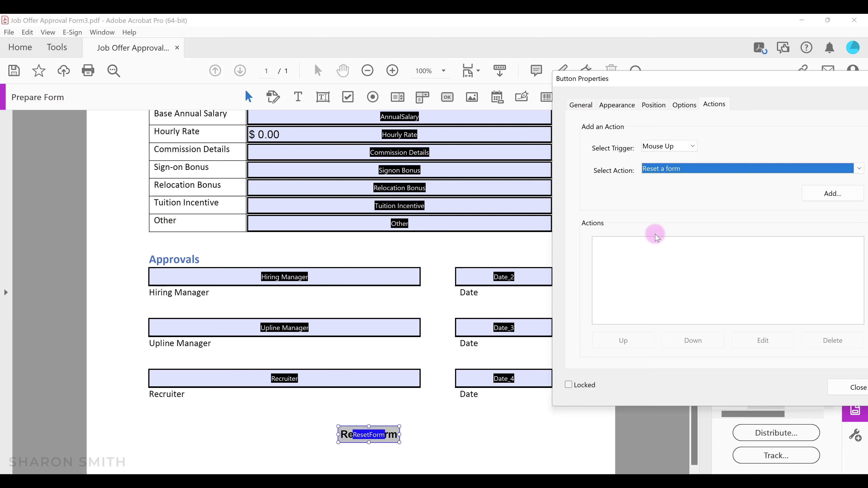
click(826, 197)
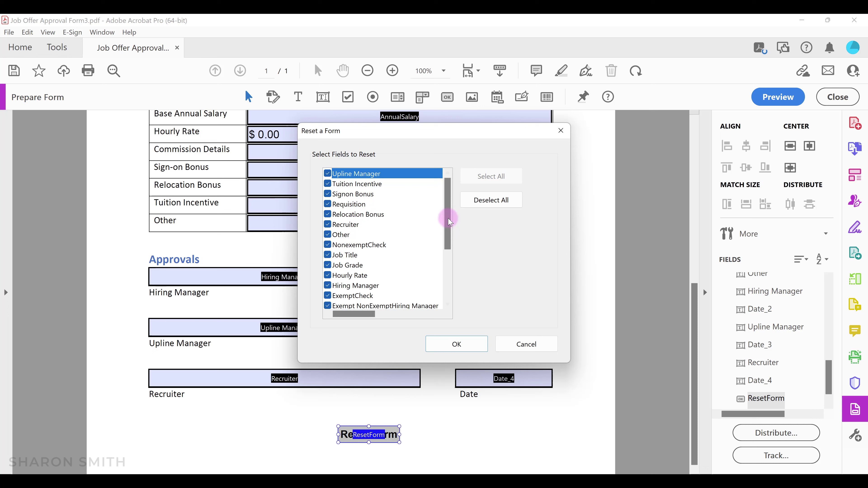
drag(449, 221, 447, 261)
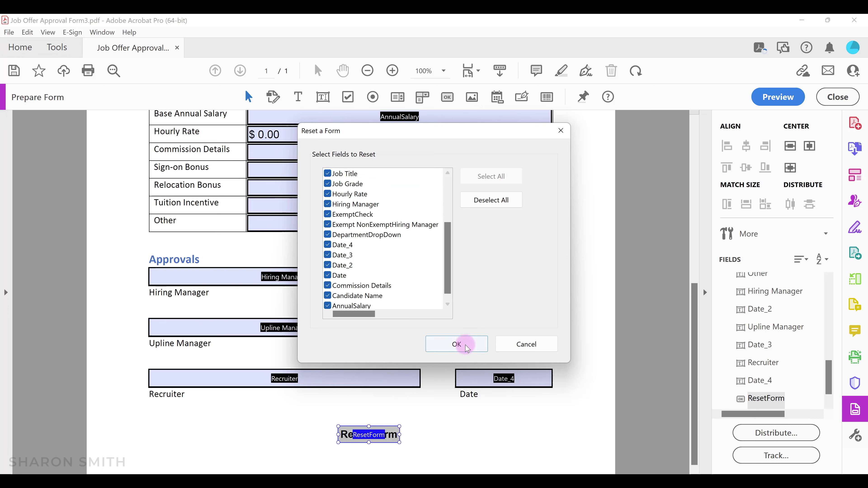
click(456, 345)
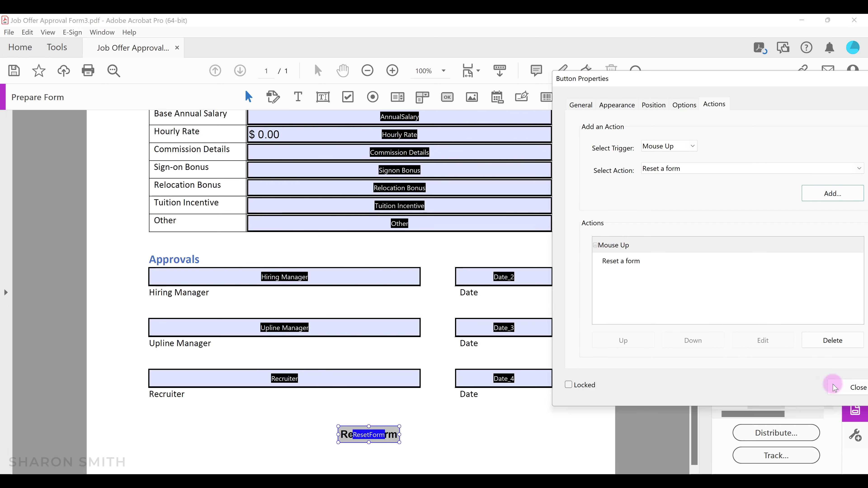
click(838, 389)
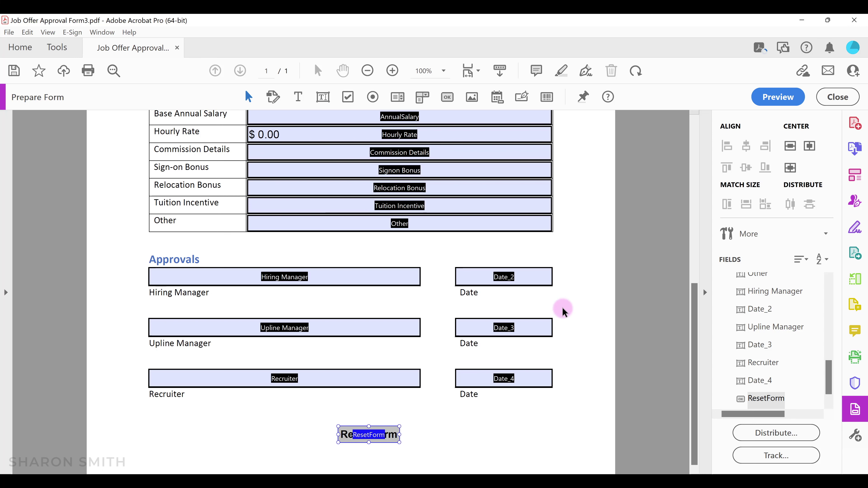
Preview the form and confirm the Date field rejects the short date 3/2/23
click(778, 98)
click(610, 170)
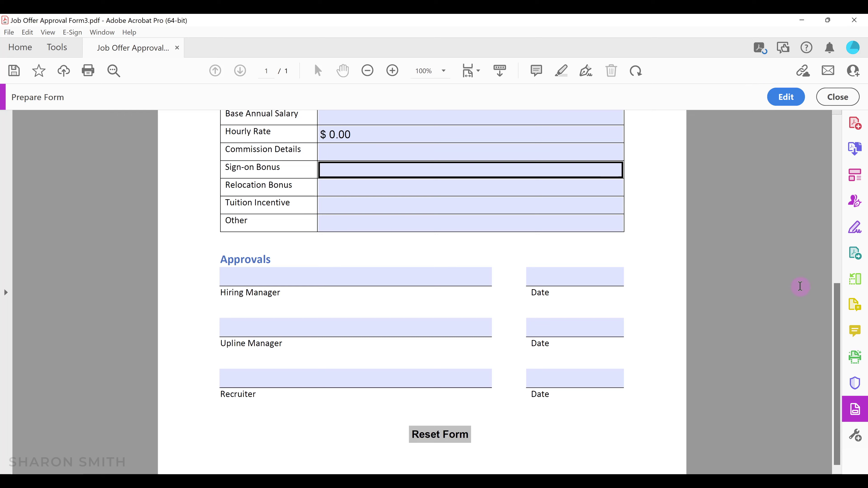
scroll(801, 286, up, 10)
click(347, 215)
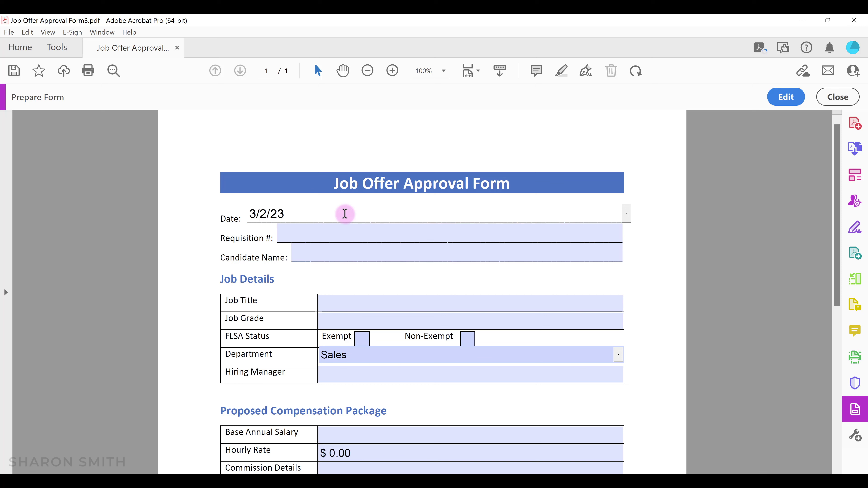
key(Return)
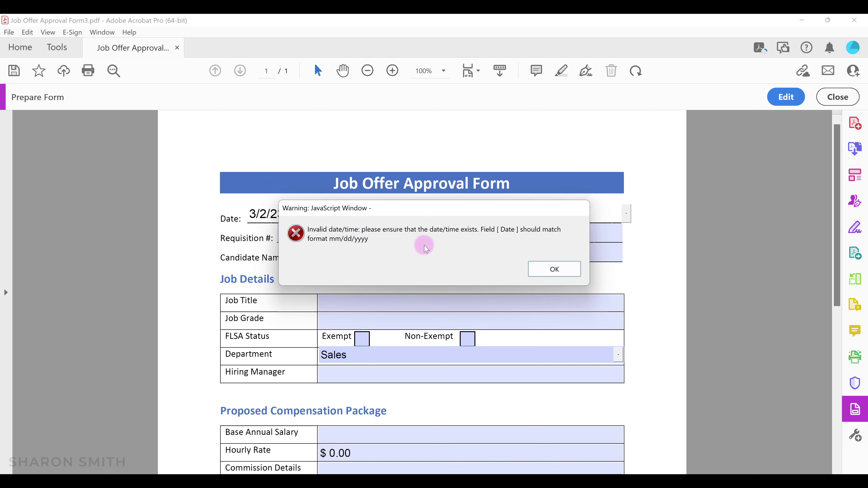
click(554, 269)
Enter 03/22/2023 as the Date and tab through the fields to Department
text(03)
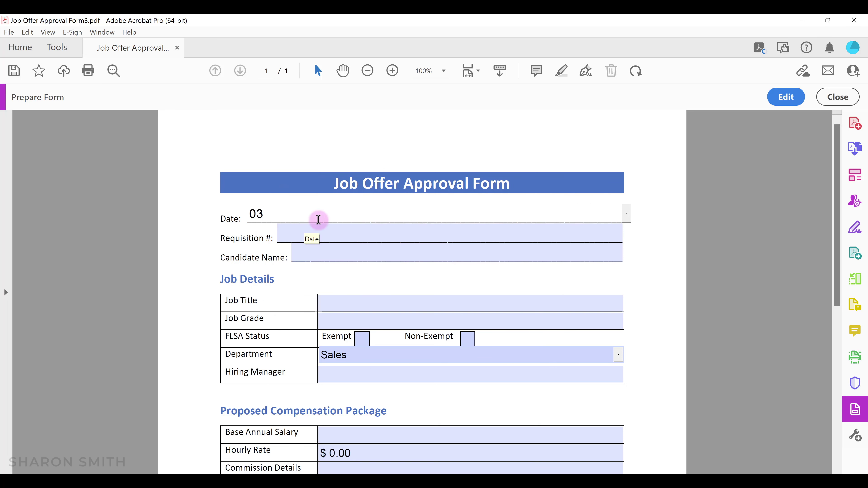
click(347, 253)
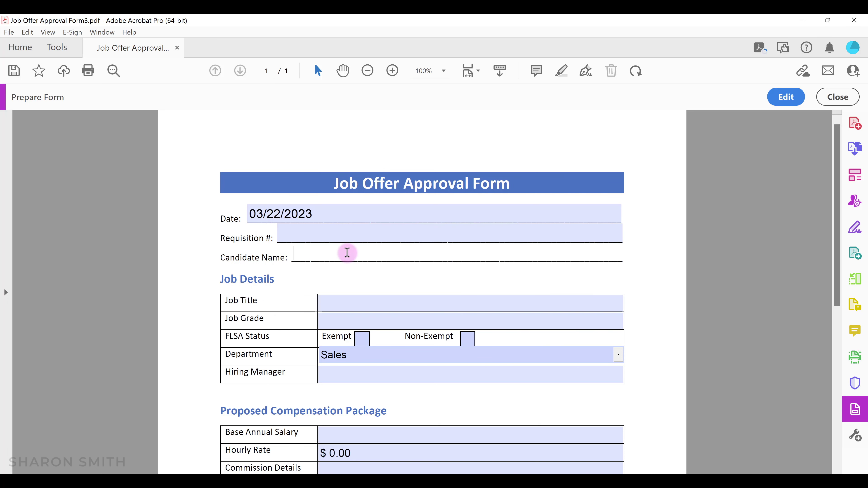
key(Tab)
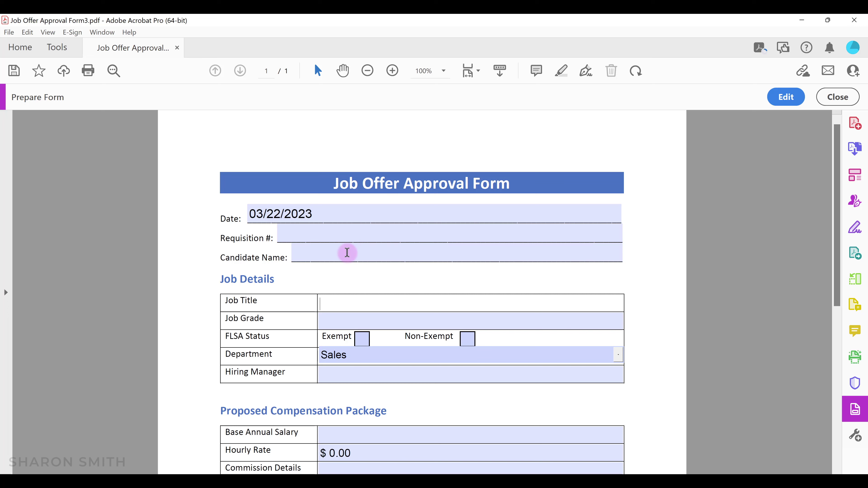
key(Tab)
key(Tab)
key(Tab)
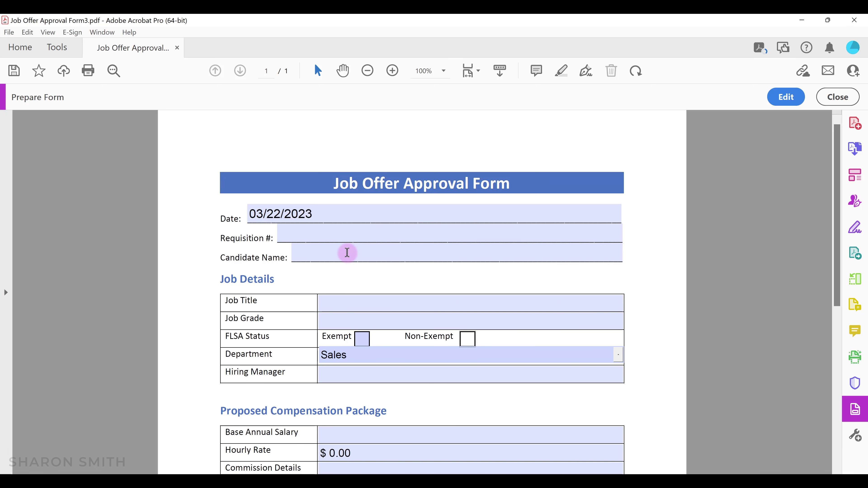
key(Tab)
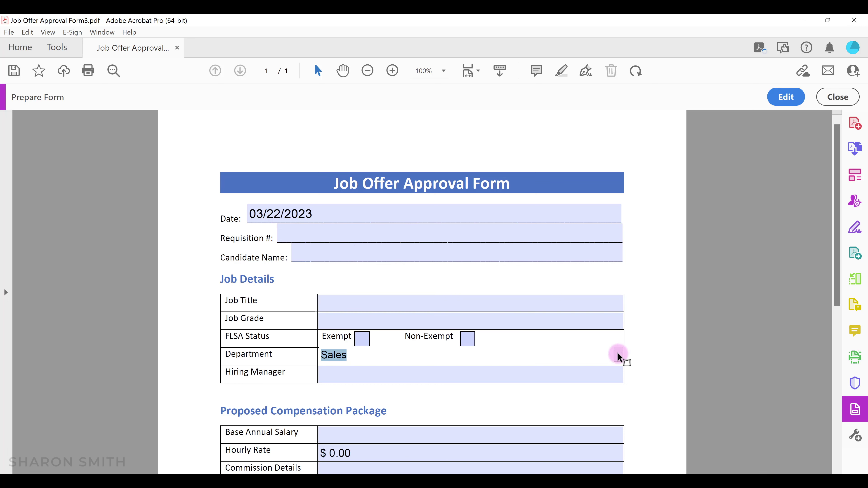
Choose Information Technology as Department and enter a 35000 salary, giving $16.83 hourly
click(619, 355)
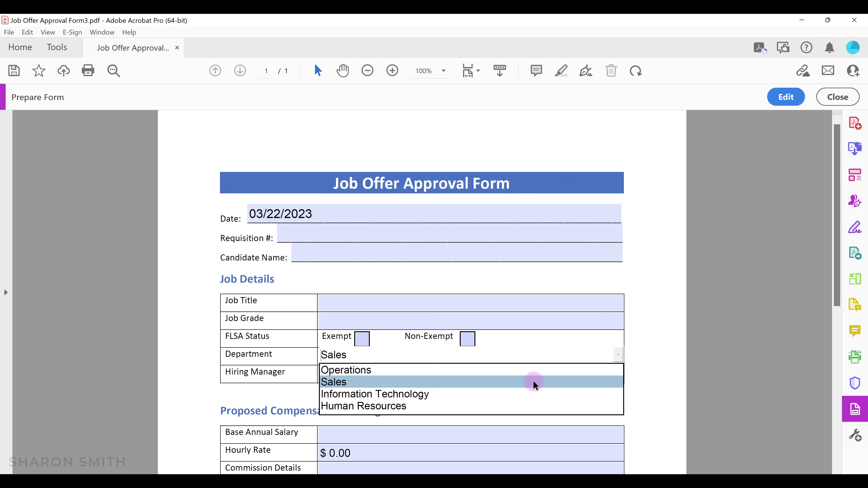
click(501, 401)
drag(837, 275, 710, 343)
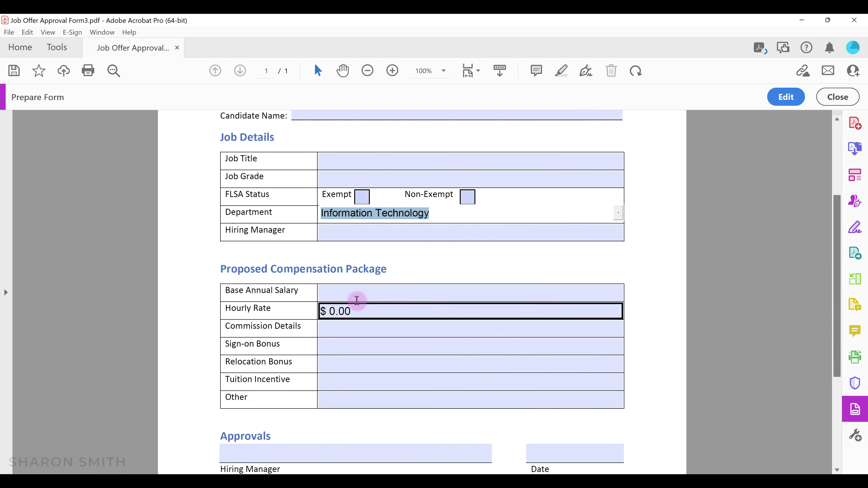
click(348, 290)
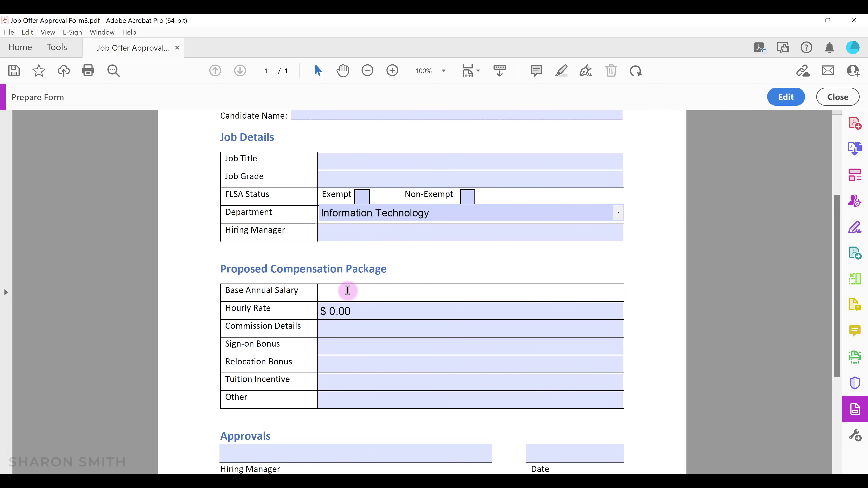
text(35000)
key(Tab)
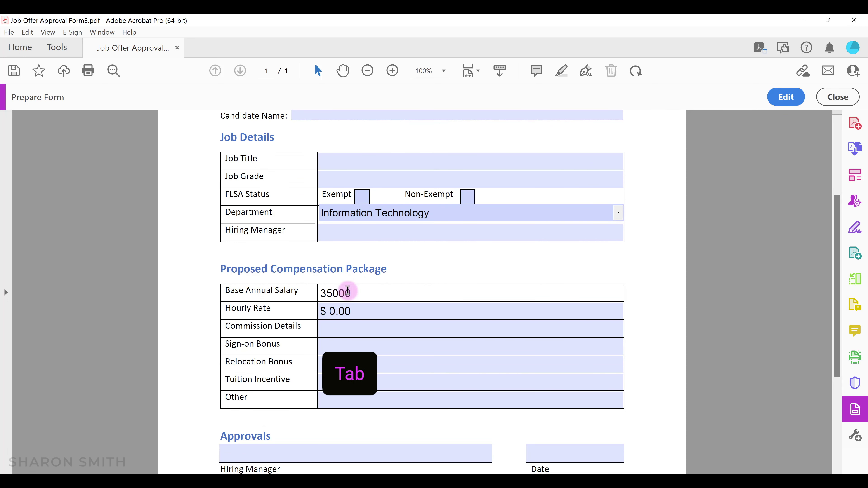
key(Tab)
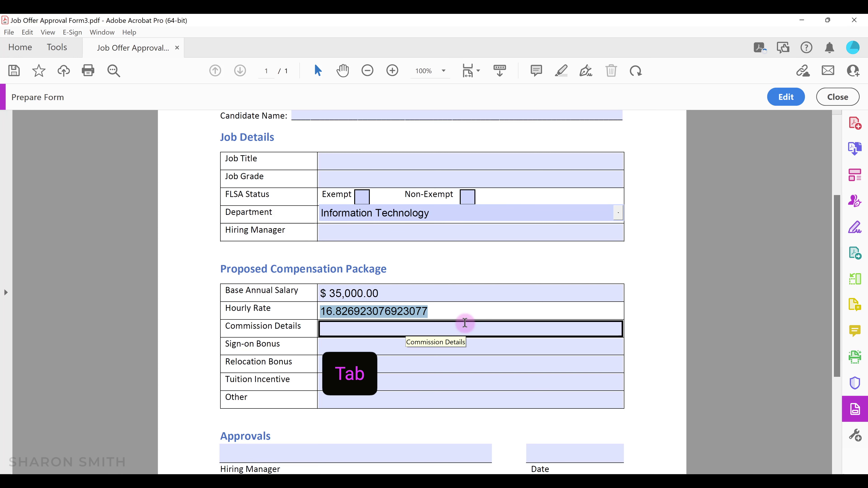
Use the Reset Form button to clear all entries, returning Hourly Rate to $ 0.00
click(465, 324)
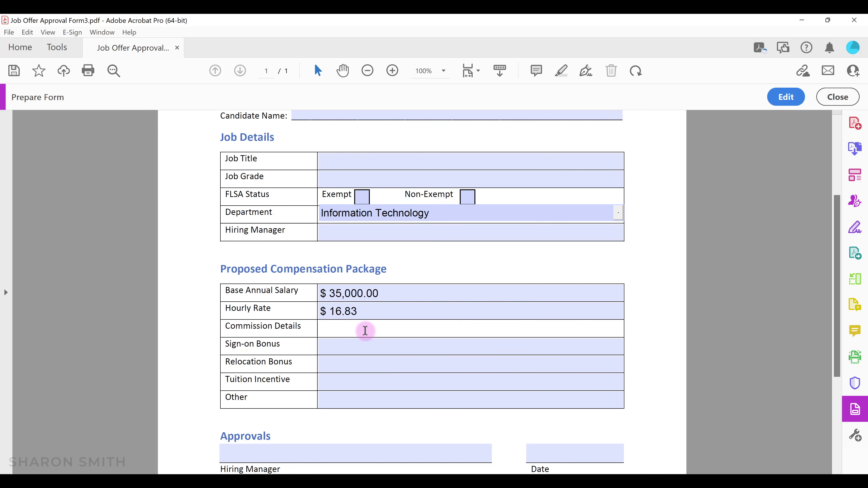
scroll(390, 334, down, 3)
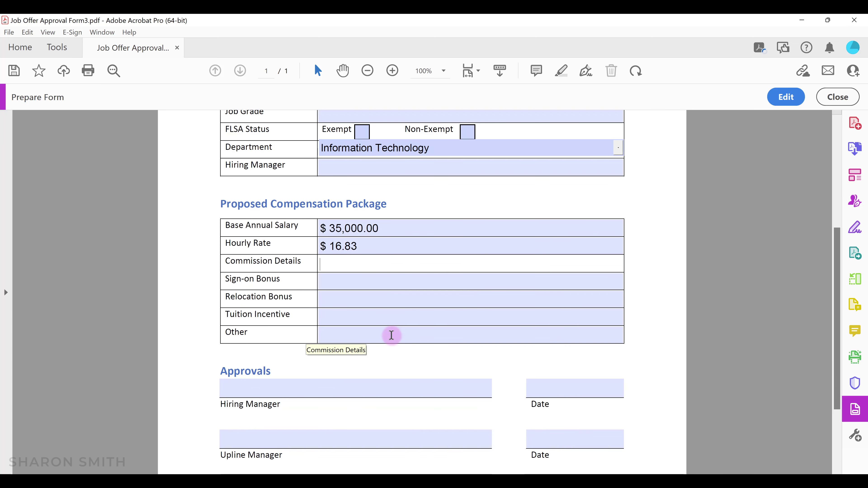
scroll(391, 335, down, 3)
click(369, 279)
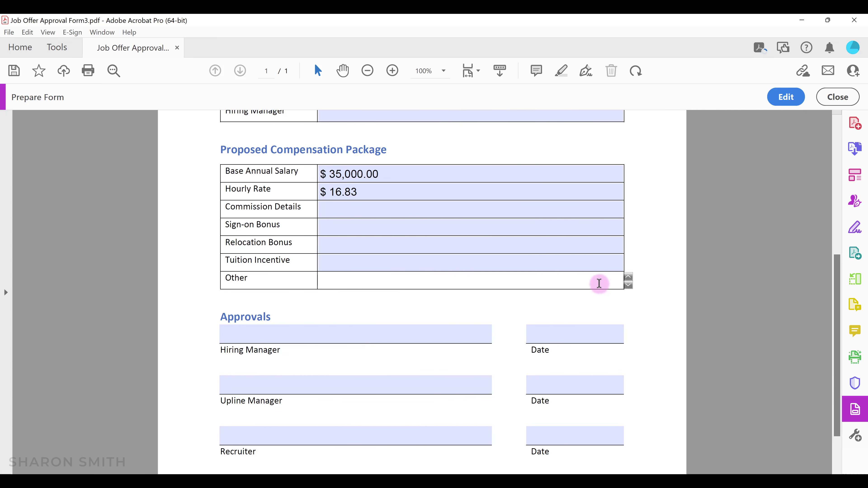
mouse_move(612, 270)
mouse_down()
mouse_move(636, 309)
mouse_move(629, 260)
mouse_move(643, 294)
mouse_up()
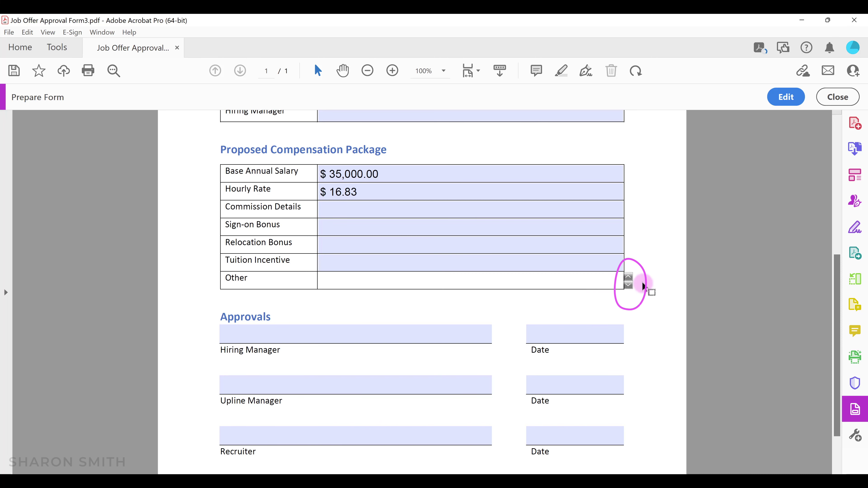
scroll(438, 318, down, 3)
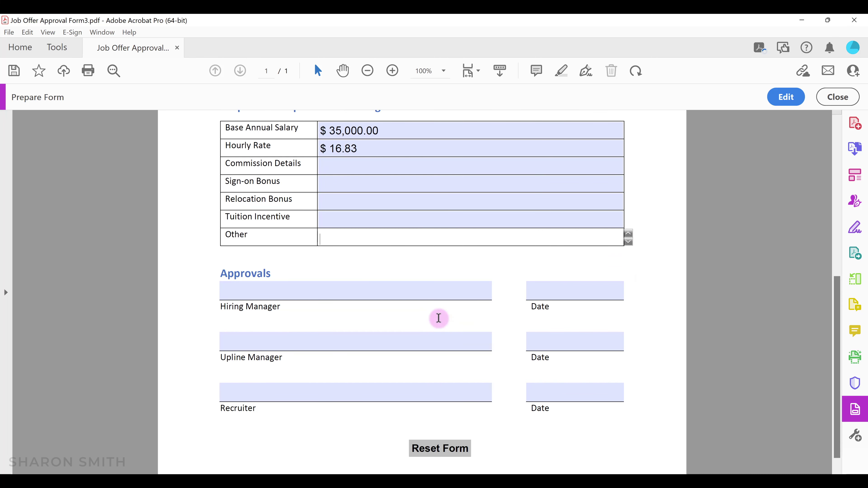
click(444, 442)
click(385, 282)
scroll(377, 249, up, 3)
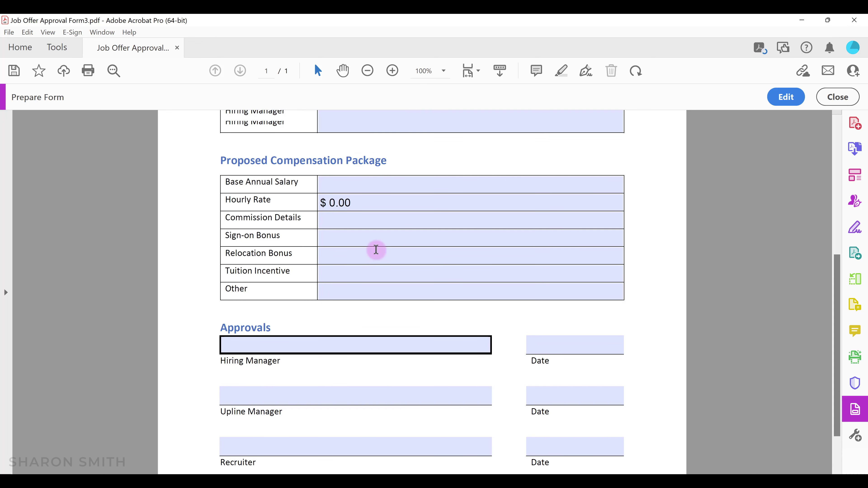
scroll(376, 250, up, 6)
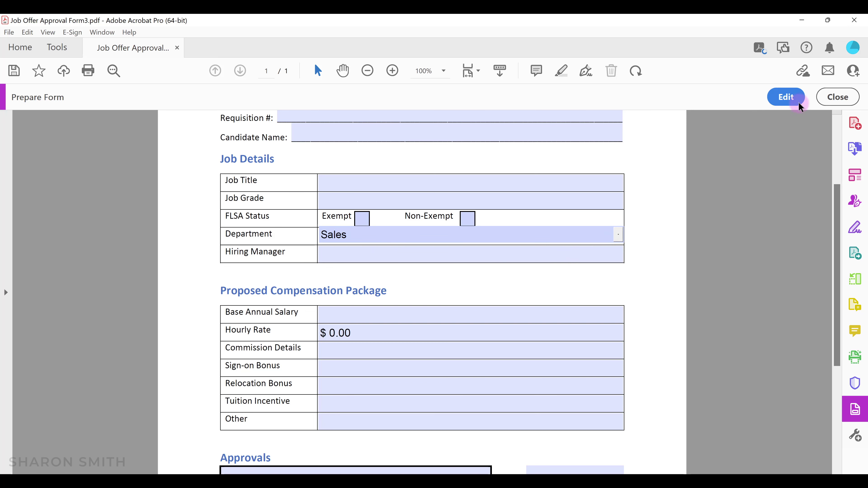
Return to form editing and save the form as 'Job Offer Approval Form3.pdf'
click(788, 98)
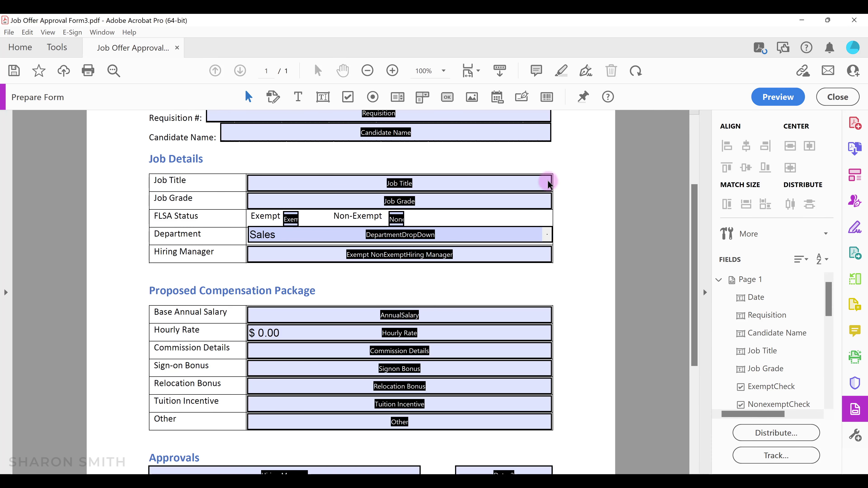
click(335, 183)
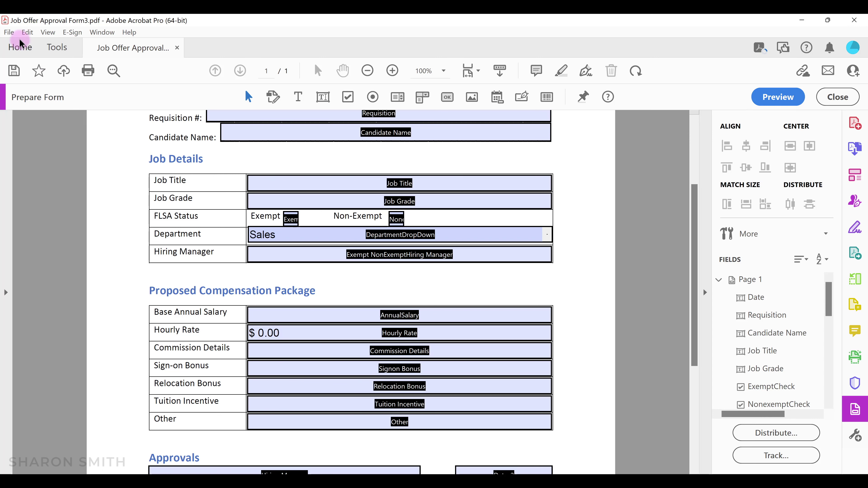
click(9, 32)
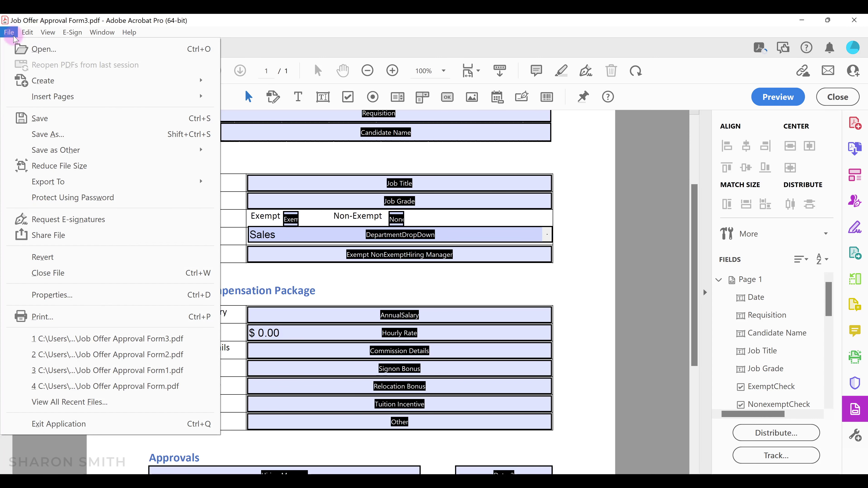
click(58, 135)
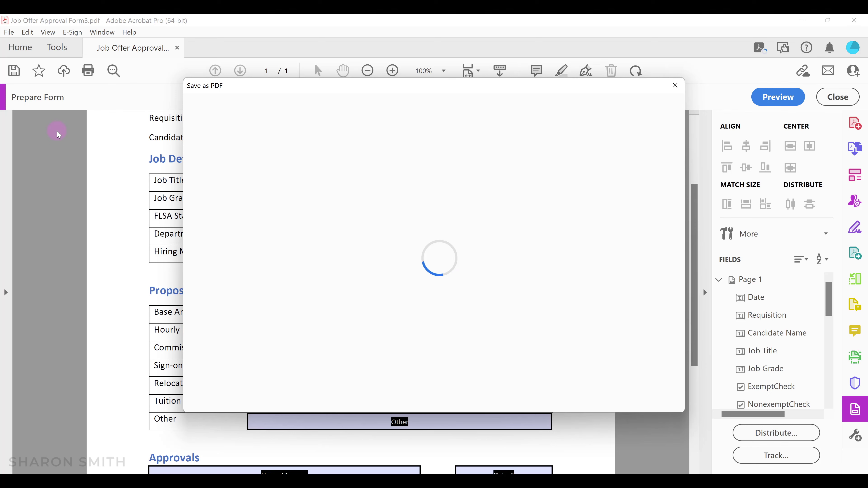
click(407, 236)
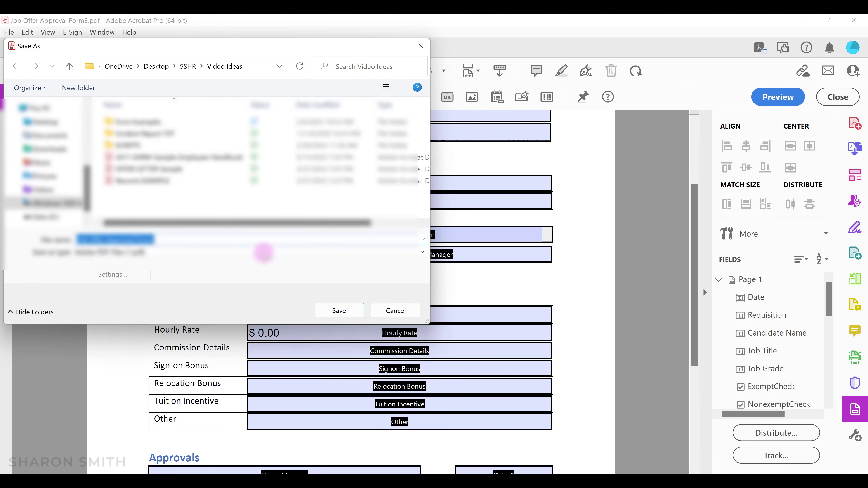
click(176, 239)
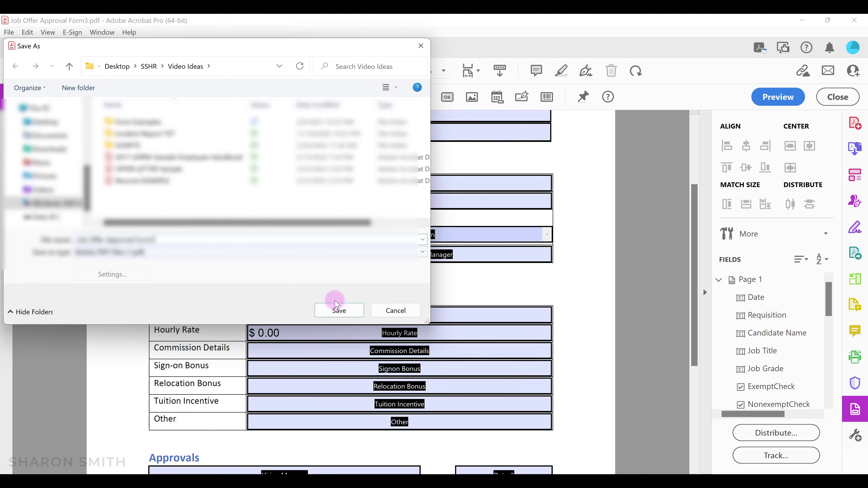
click(339, 309)
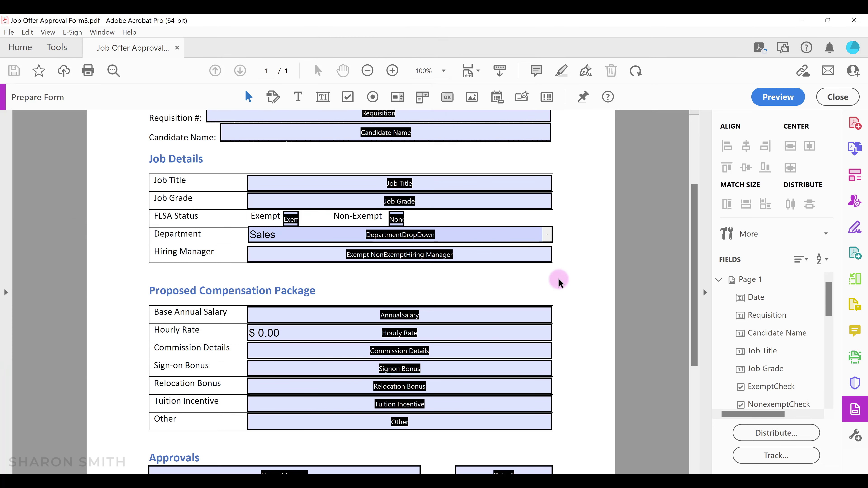